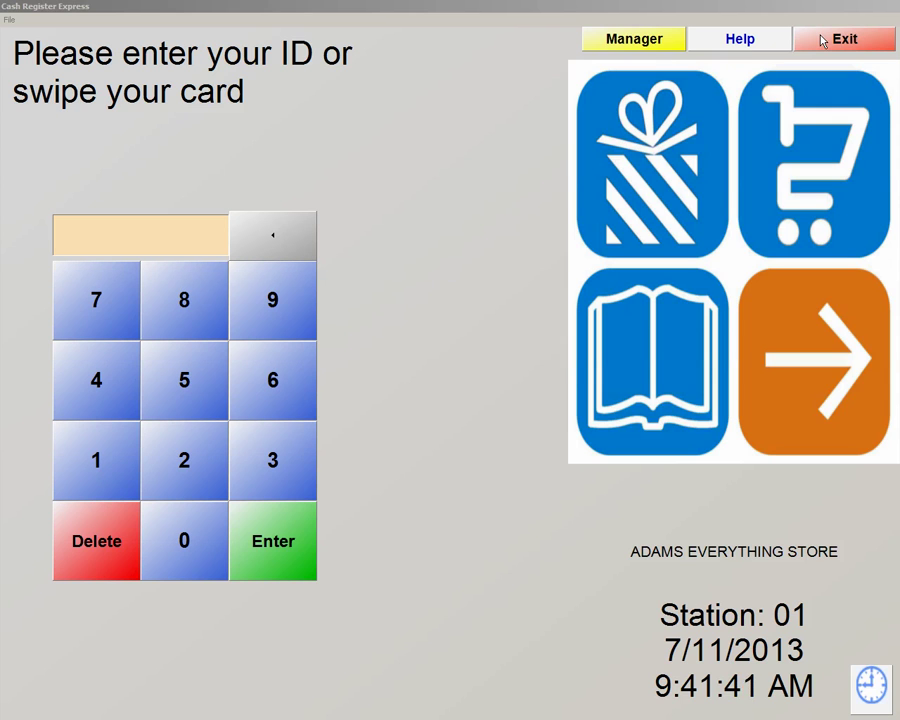
# Step: Sign in as manager with the manager password and cashier ID 1
pyautogui.click(638, 40)
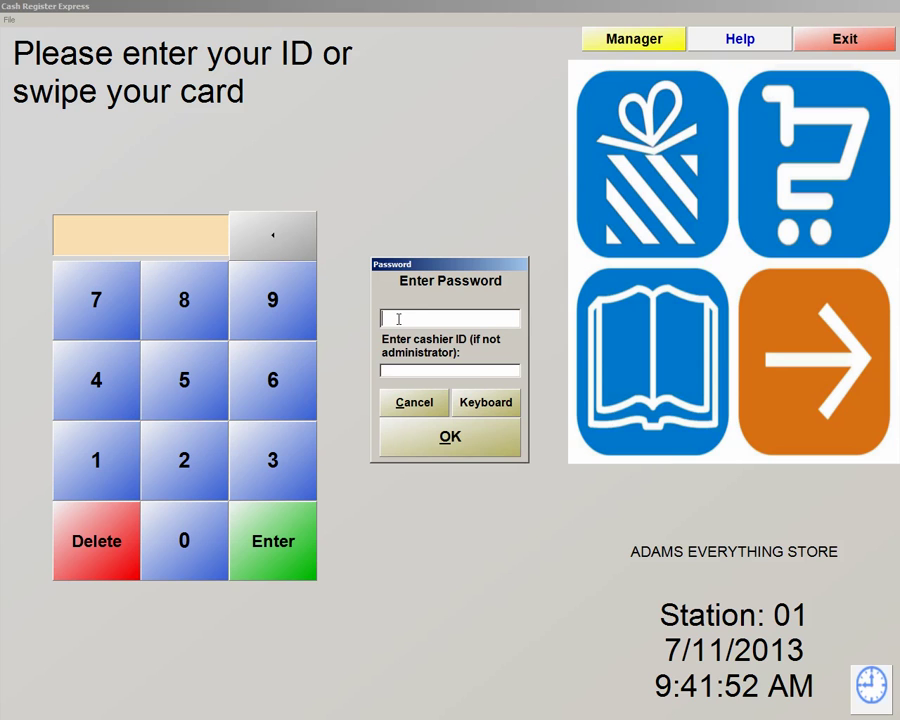
pyautogui.write('****')
pyautogui.press('Tab')
pyautogui.write('1')
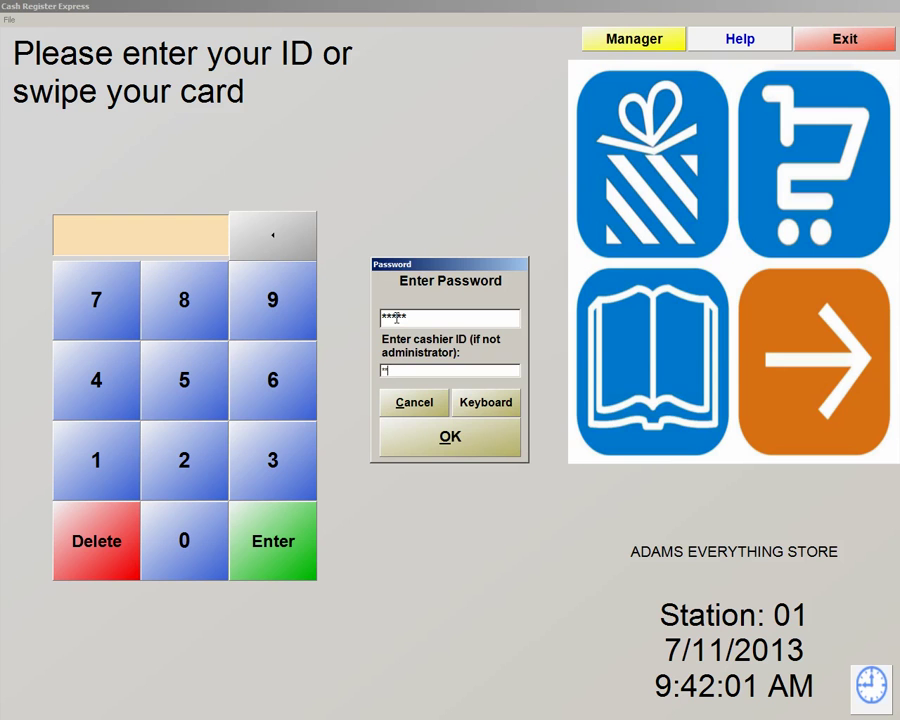
pyautogui.press('Return')
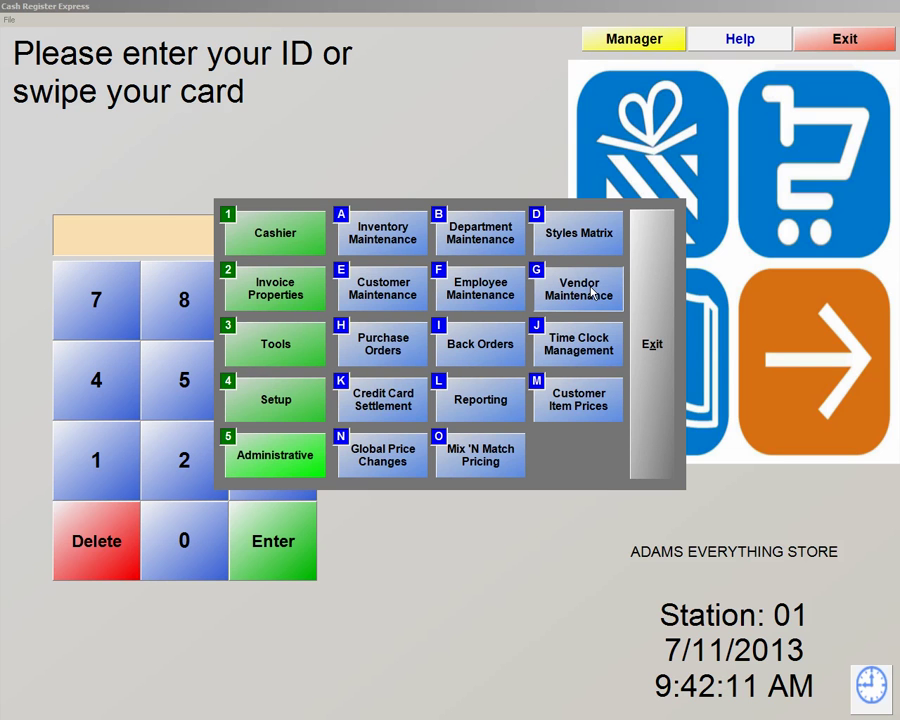
# Step: Open Vendor Maintenance, set PO delivery method to Print, and start a new vendor record
pyautogui.click(560, 292)
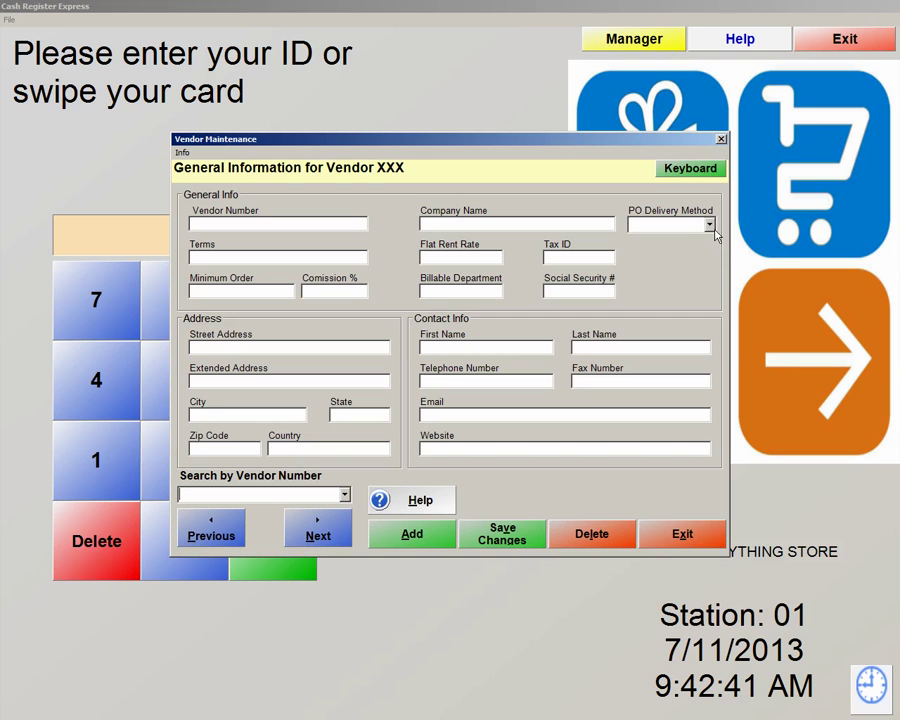
pyautogui.click(709, 225)
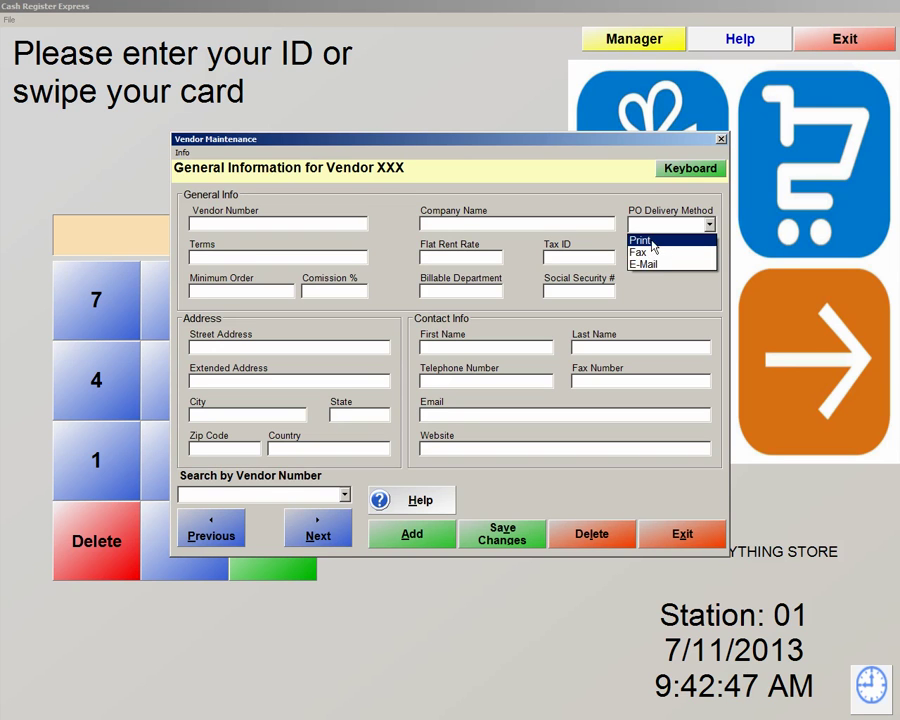
pyautogui.click(656, 242)
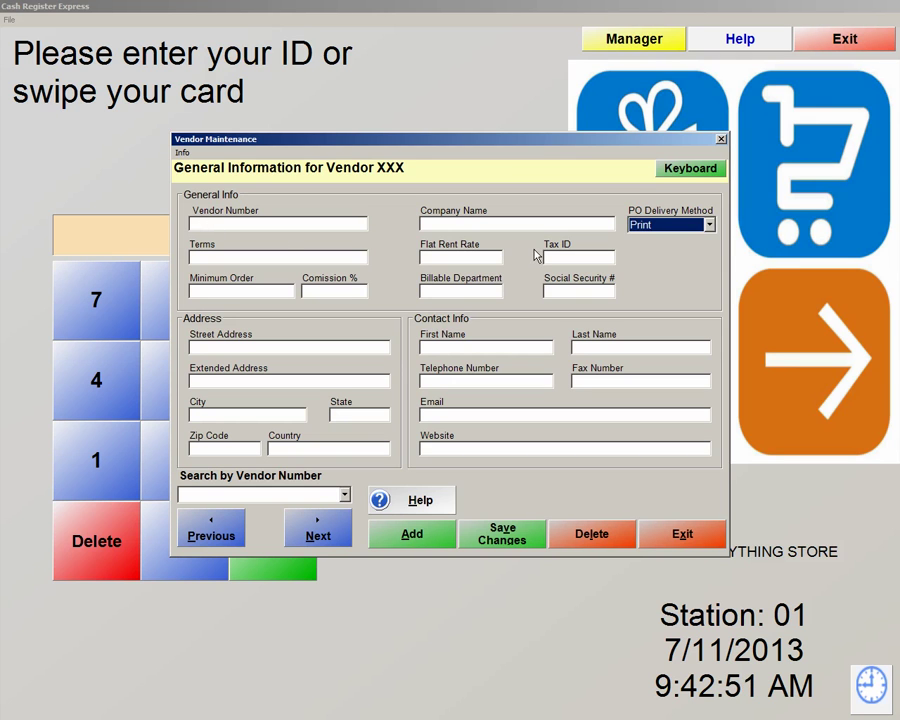
pyautogui.click(418, 536)
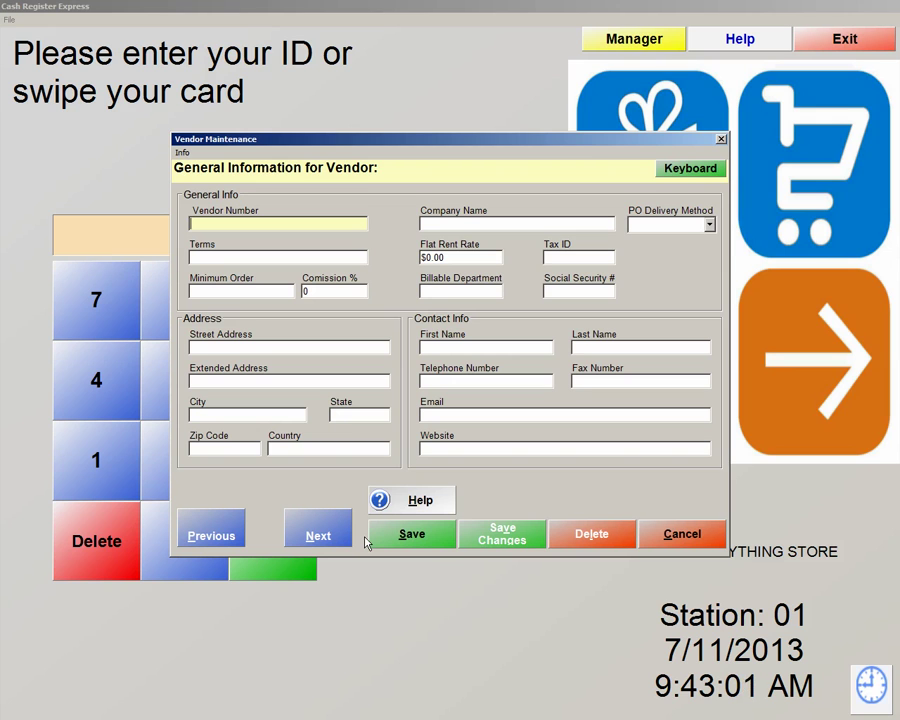
# Step: Enter the vendor number, company name 'Adam's Chips', and Print as PO delivery method
pyautogui.click(446, 222)
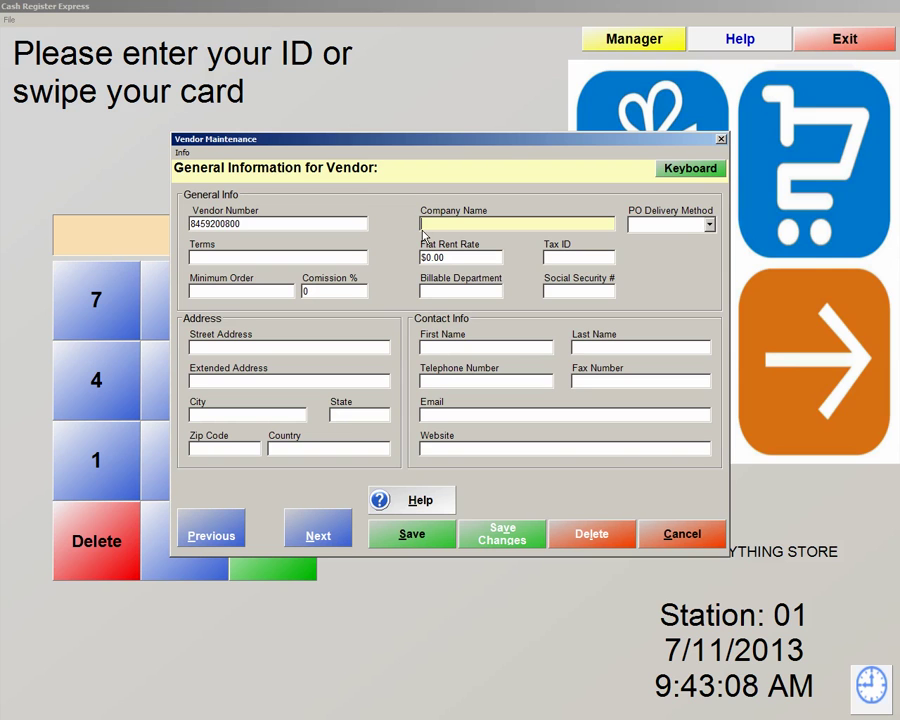
pyautogui.write('Adams')
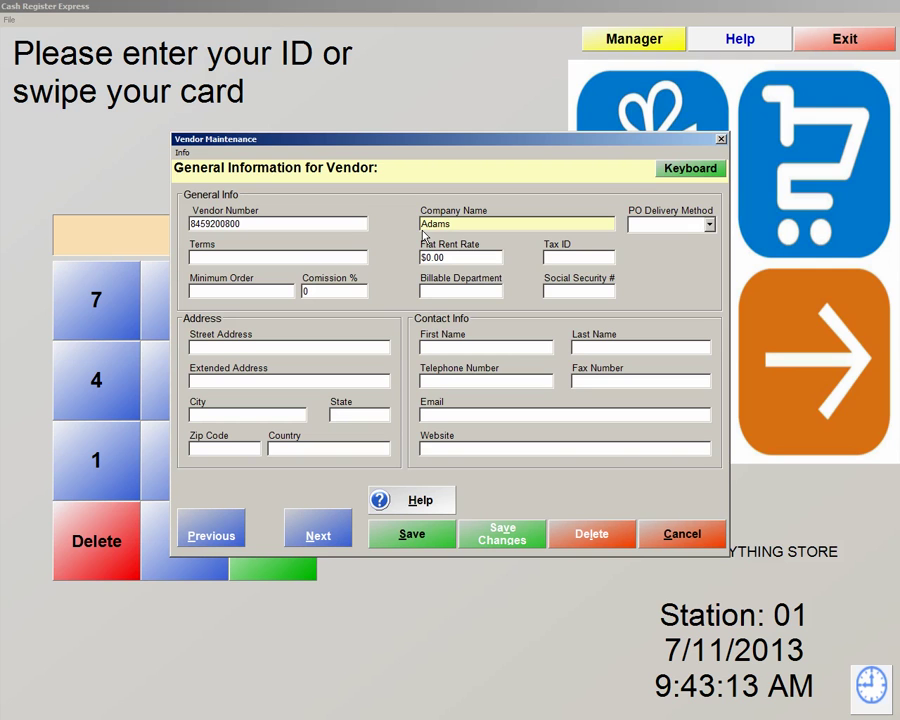
pyautogui.press('BackSpace')
pyautogui.write("'s Chips")
pyautogui.click(692, 225)
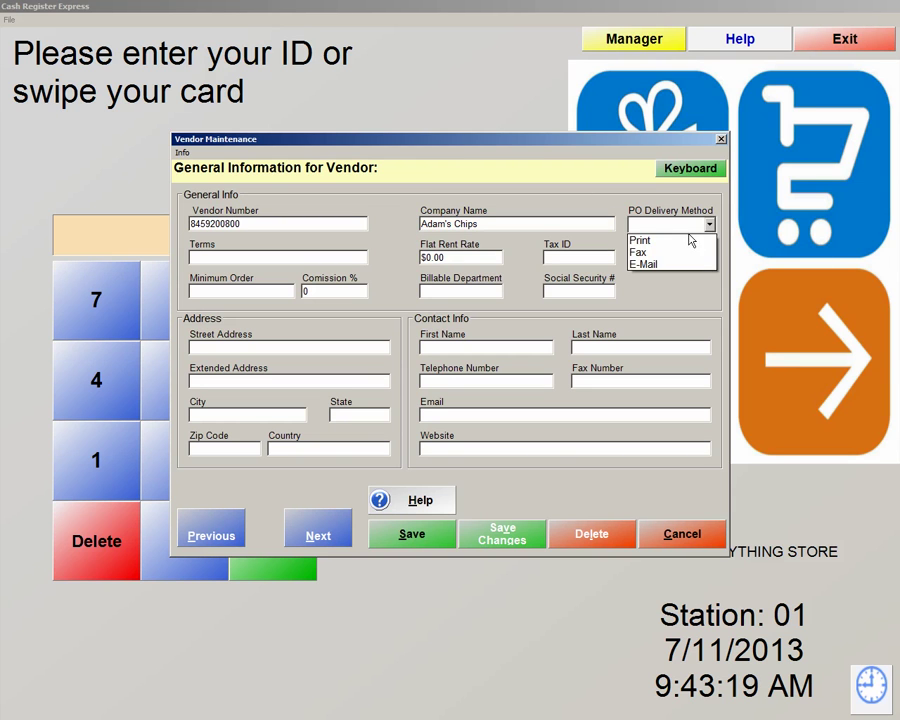
pyautogui.click(679, 242)
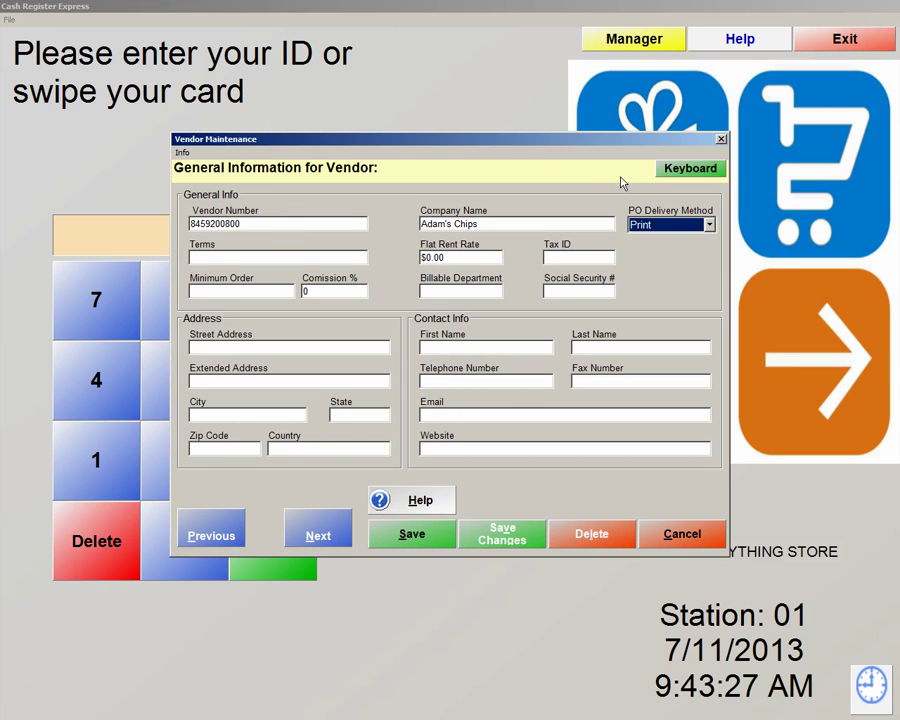
# Step: Save the Adam's Chips vendor and decline adding another vendor
pyautogui.click(421, 537)
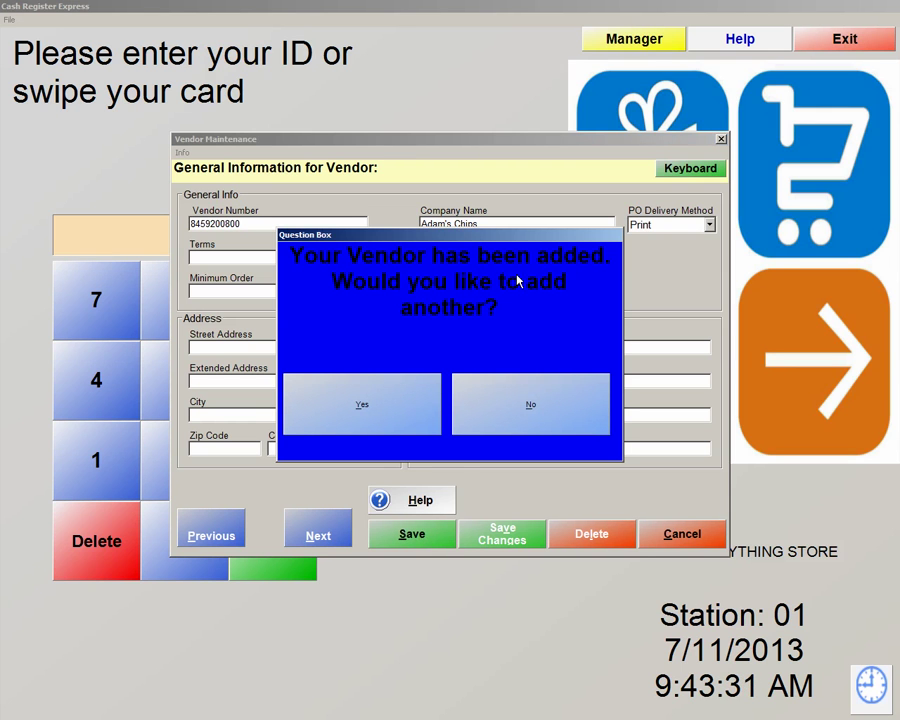
pyautogui.click(499, 419)
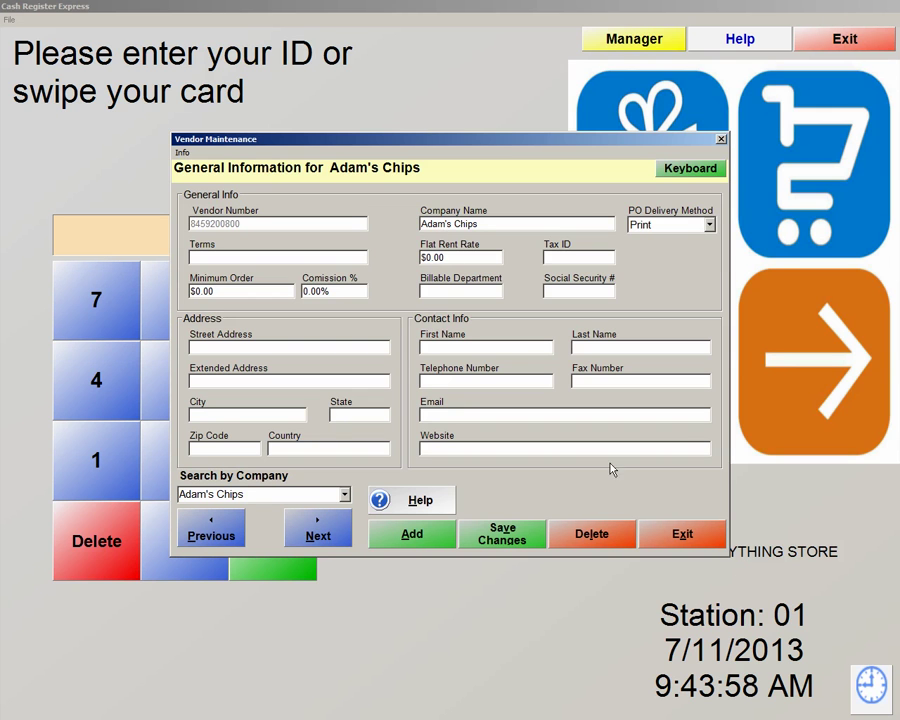
# Step: Filter inventory to the Chips department and open the Doritos item record
pyautogui.click(683, 535)
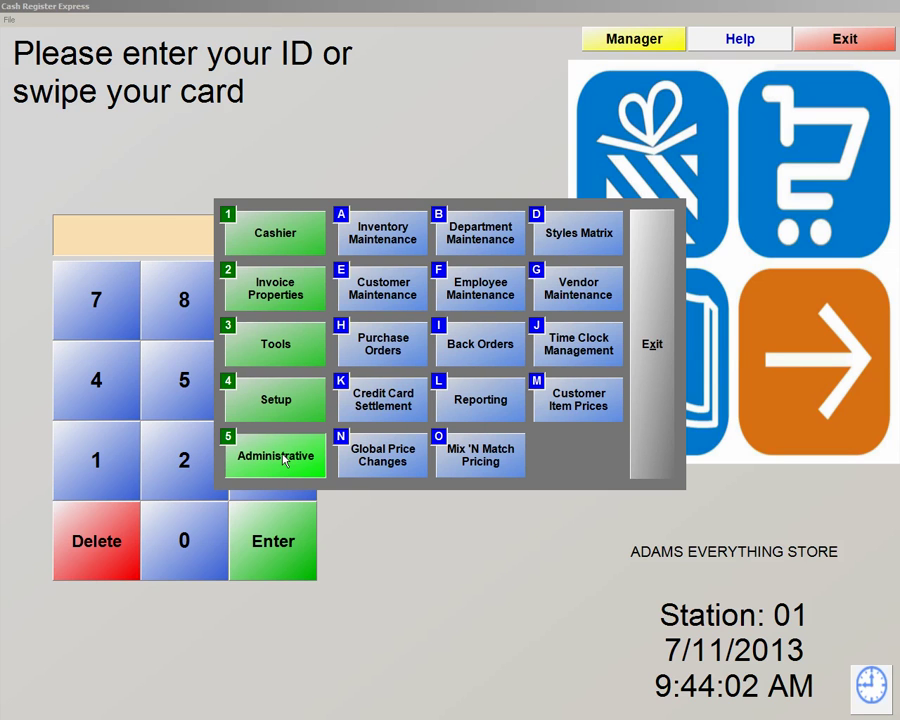
pyautogui.click(383, 240)
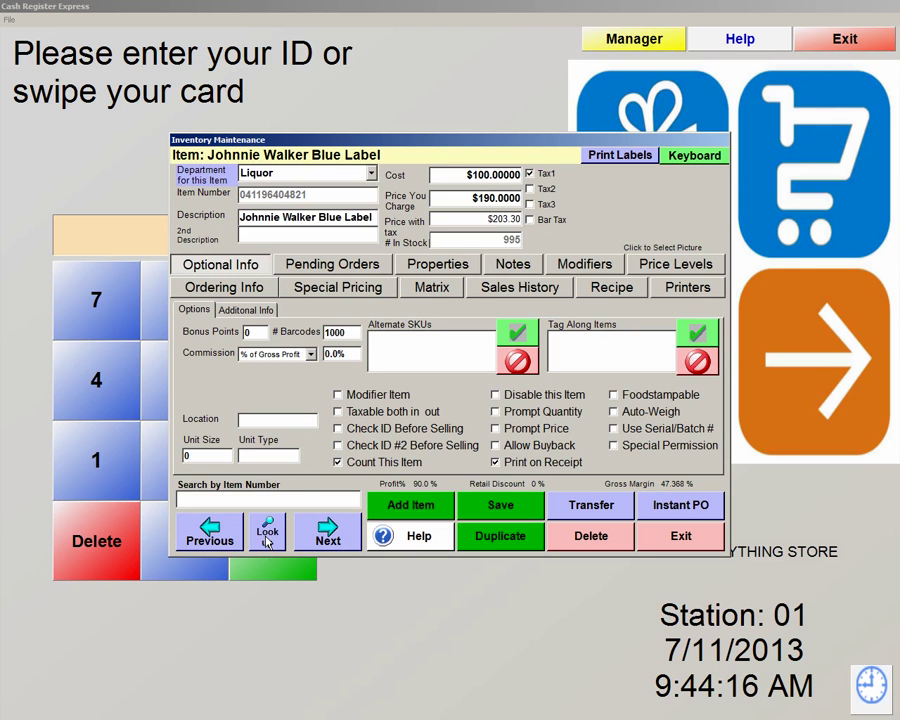
pyautogui.click(267, 536)
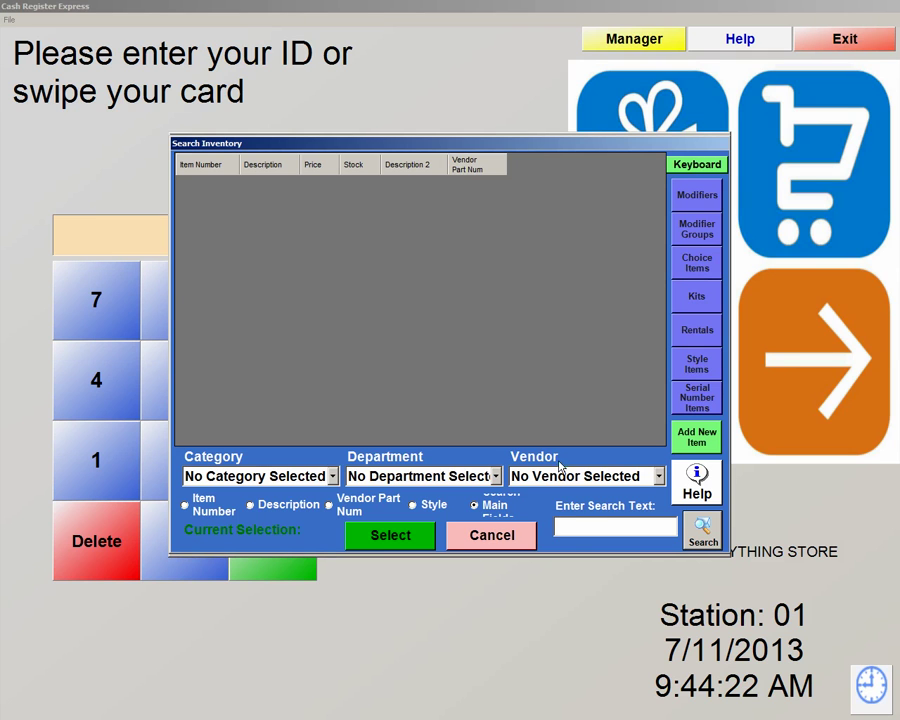
pyautogui.click(497, 479)
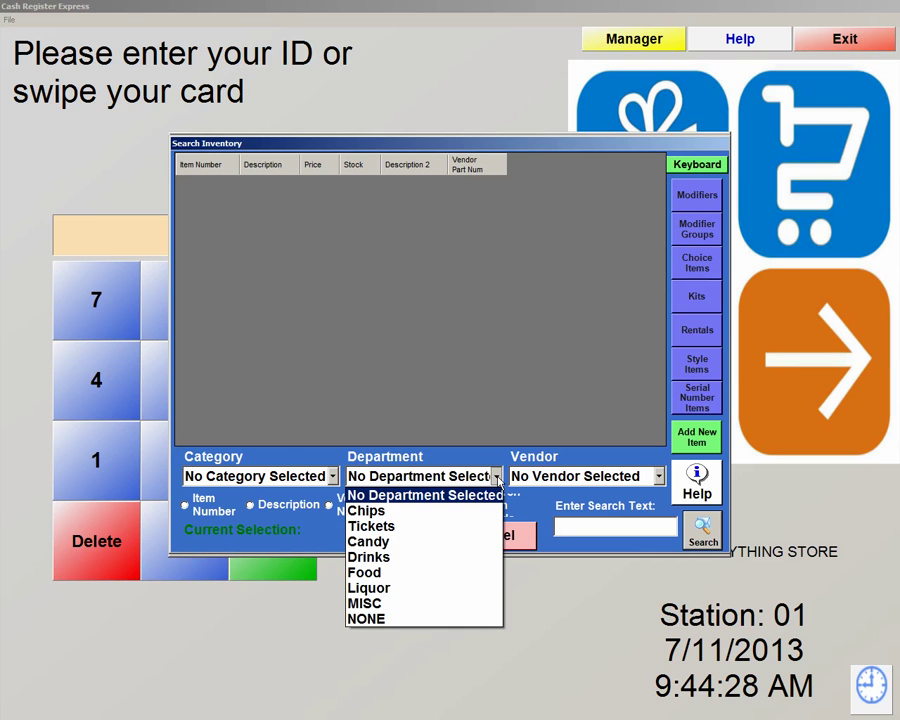
pyautogui.click(374, 512)
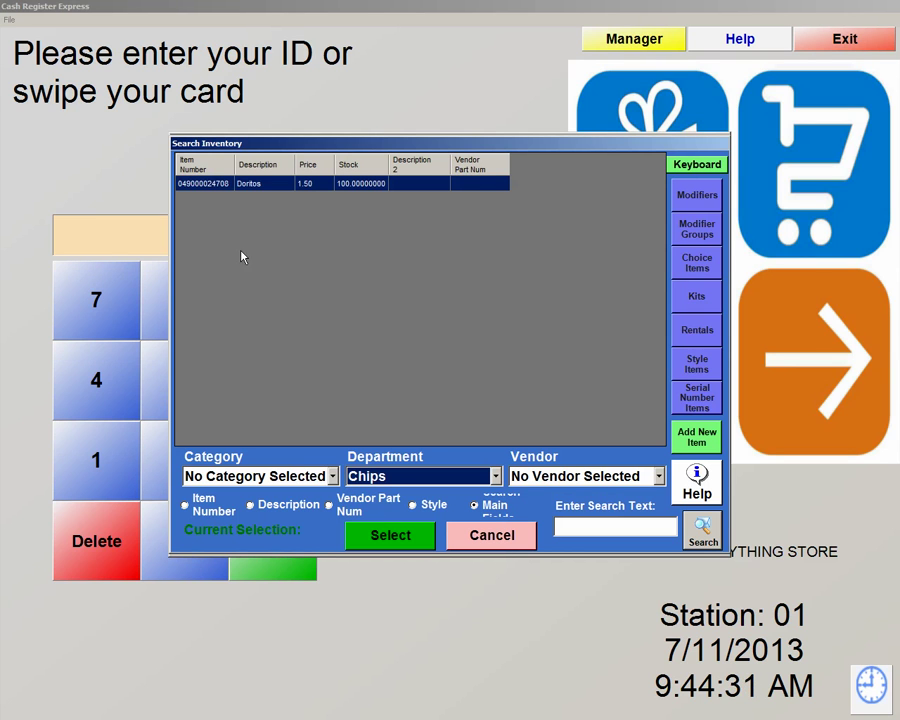
pyautogui.click(252, 187)
pyautogui.doubleClick(252, 187)
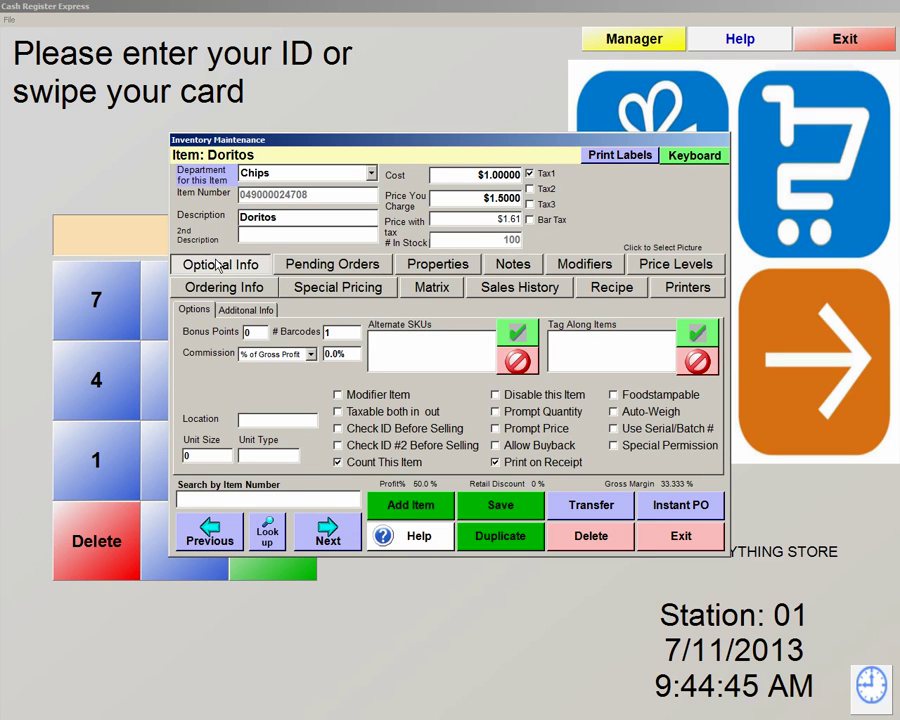
# Step: Begin adding vendor pricing from Doritos' Ordering Info
pyautogui.click(215, 289)
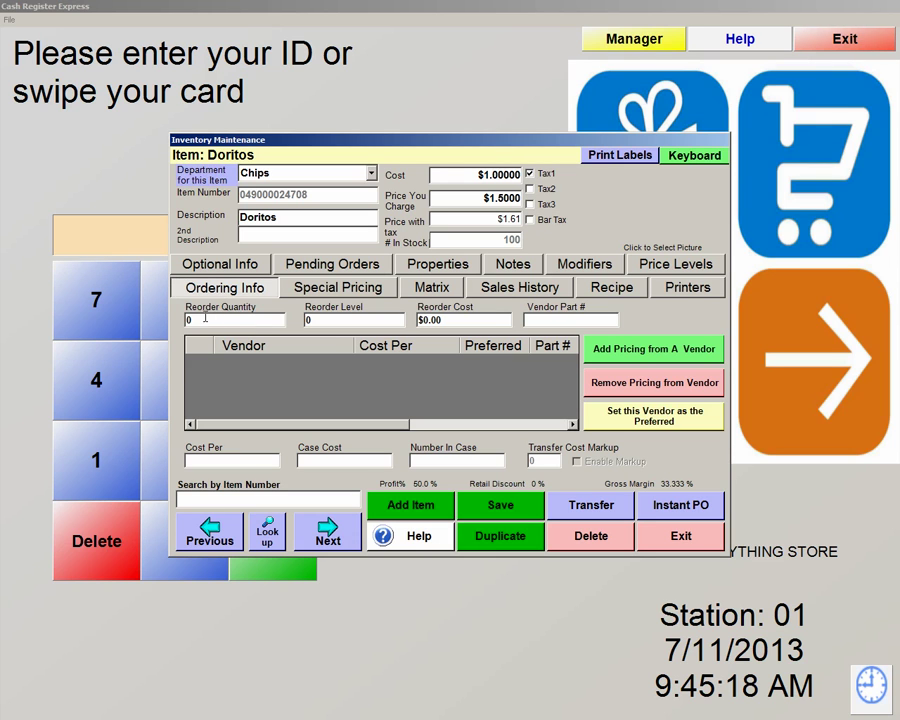
pyautogui.click(683, 356)
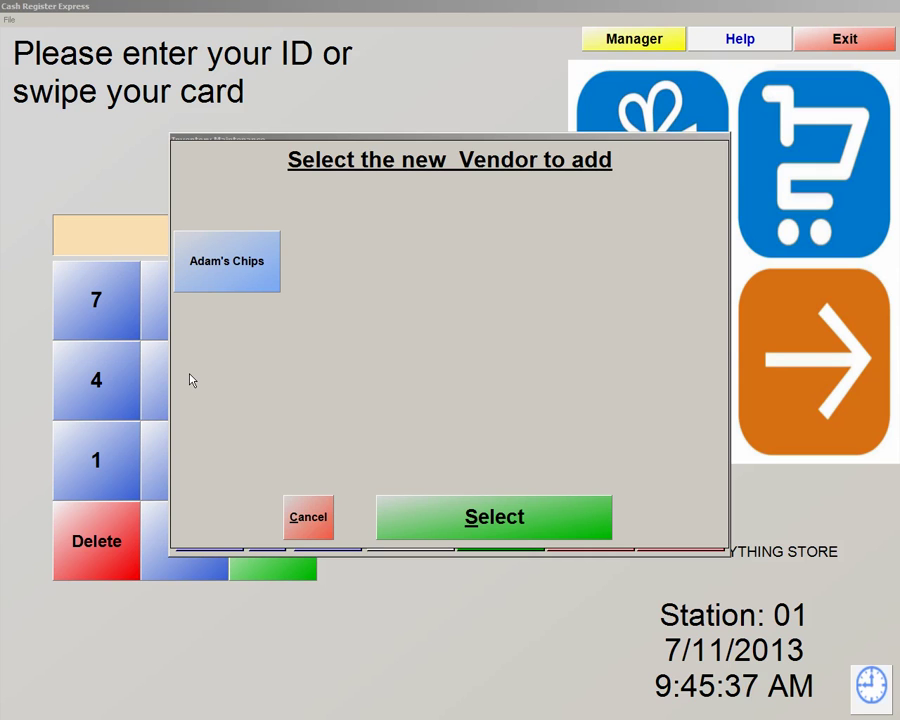
# Step: Add Adam's Chips as the Doritos vendor with part number 123456
pyautogui.click(232, 271)
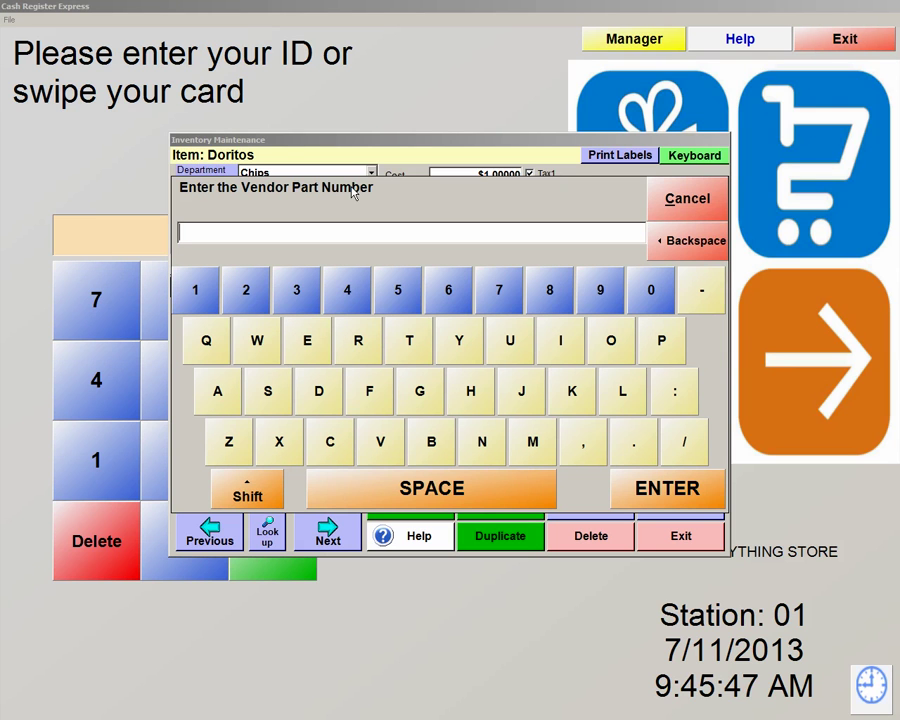
pyautogui.write('123456')
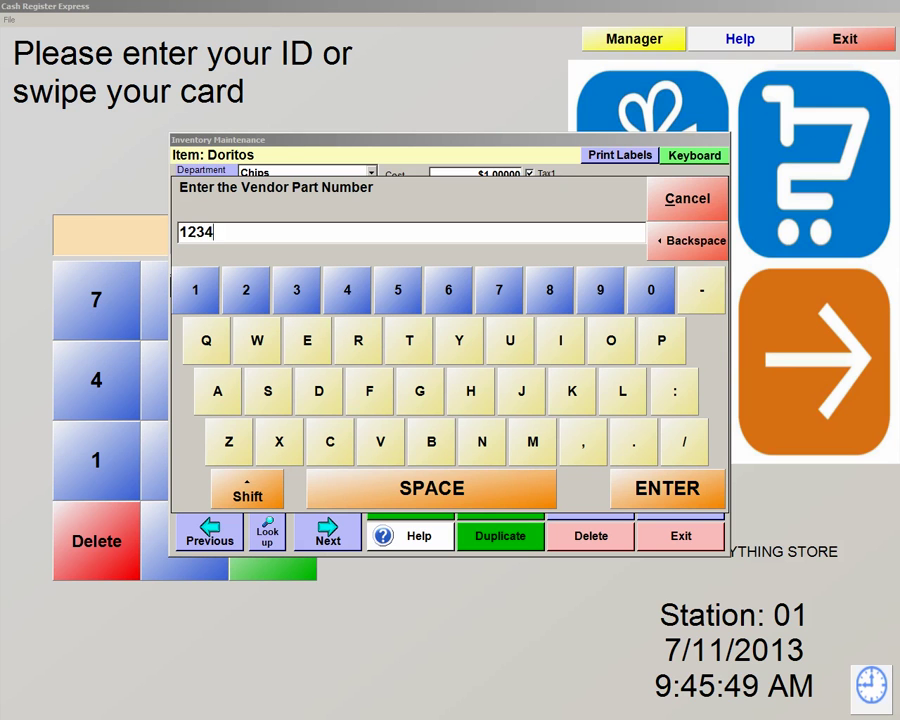
pyautogui.click(648, 491)
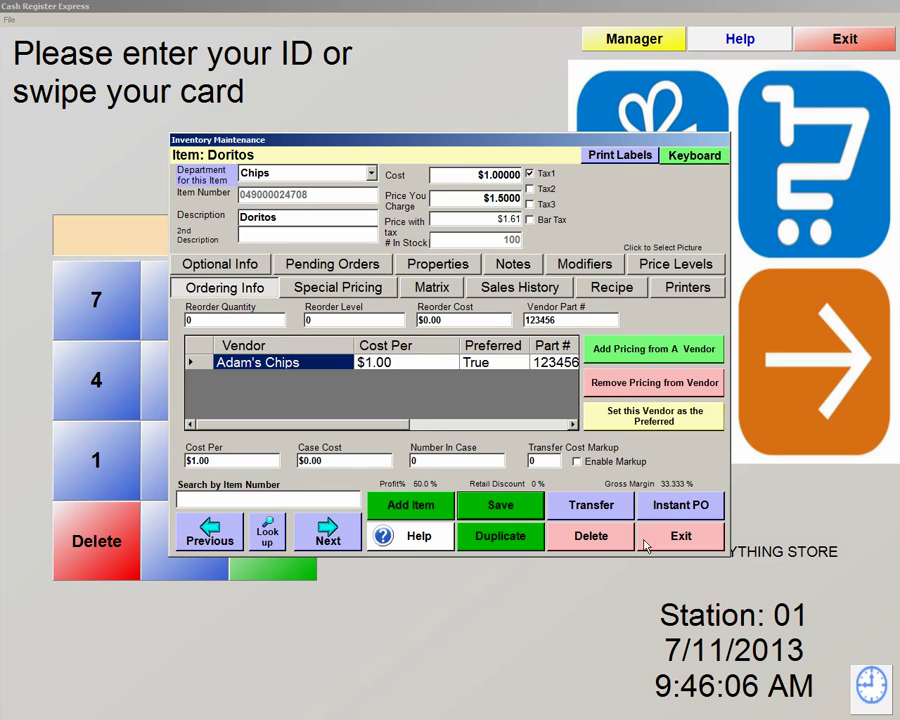
# Step: Close the Doritos record and start a new purchase order from Purchase Orders
pyautogui.click(712, 542)
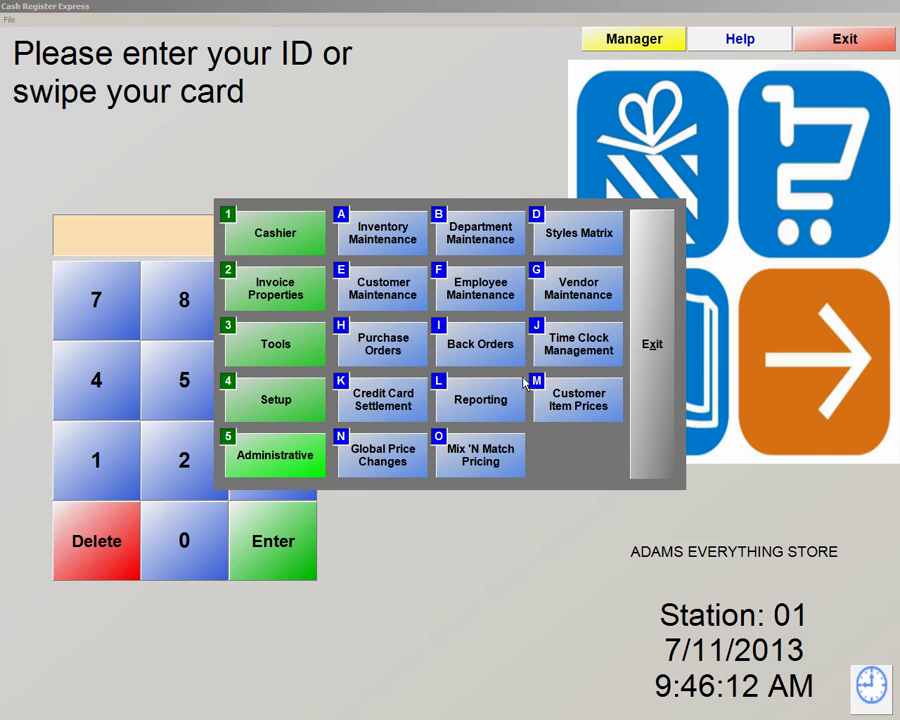
pyautogui.click(587, 297)
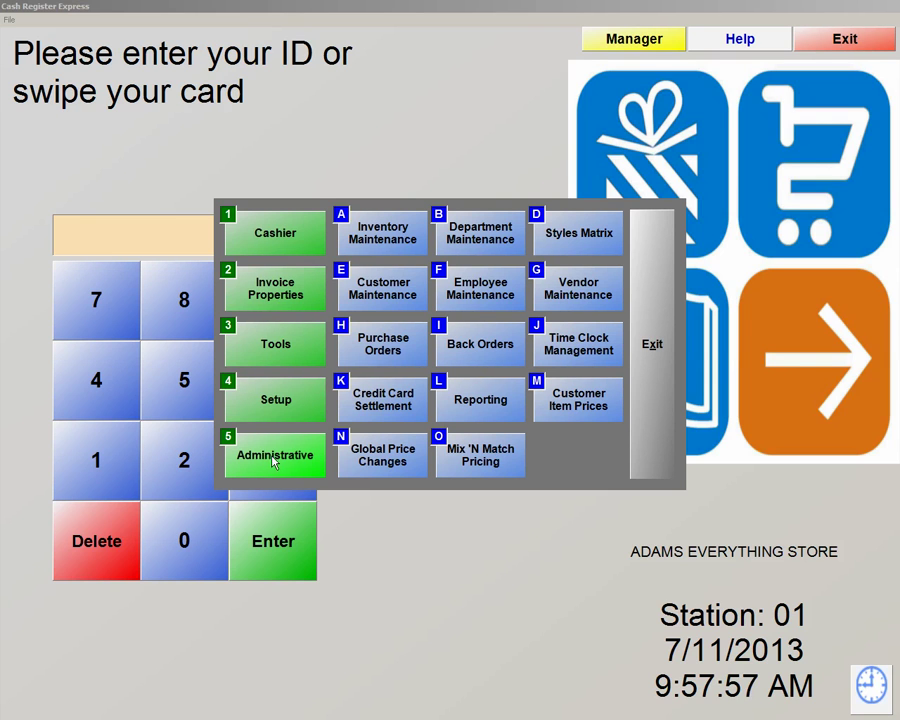
pyautogui.click(383, 350)
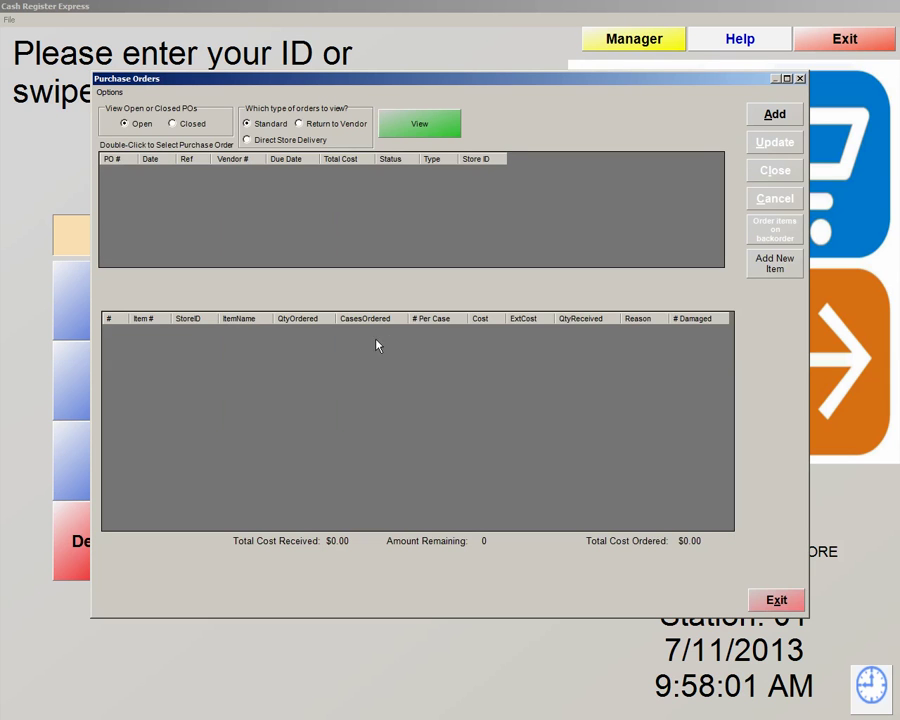
pyautogui.click(771, 117)
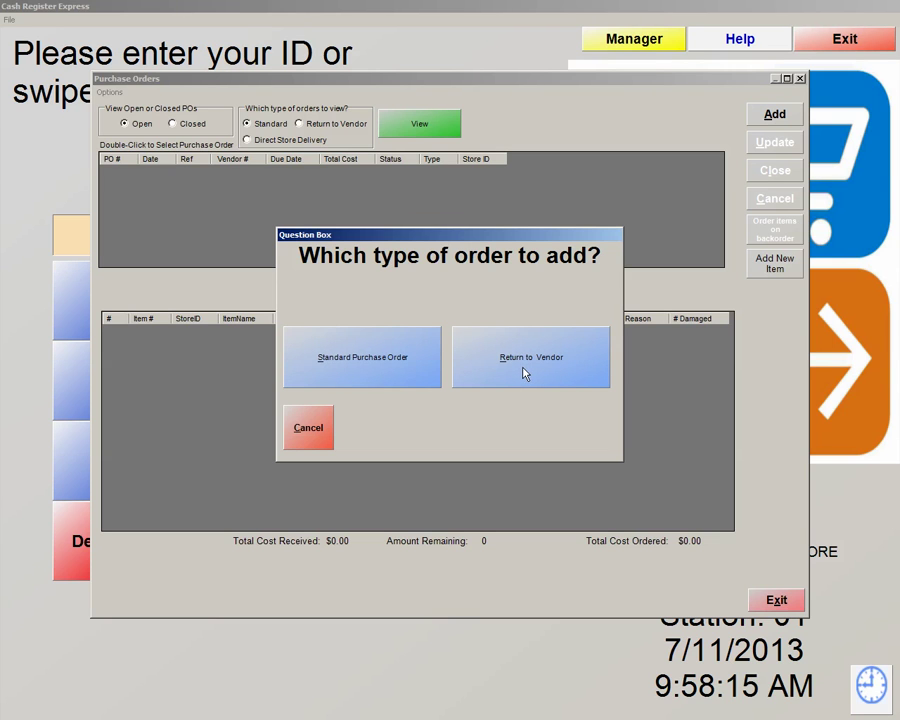
# Step: Create a standard purchase order for Adam's Chips and list its orderable items
pyautogui.click(341, 362)
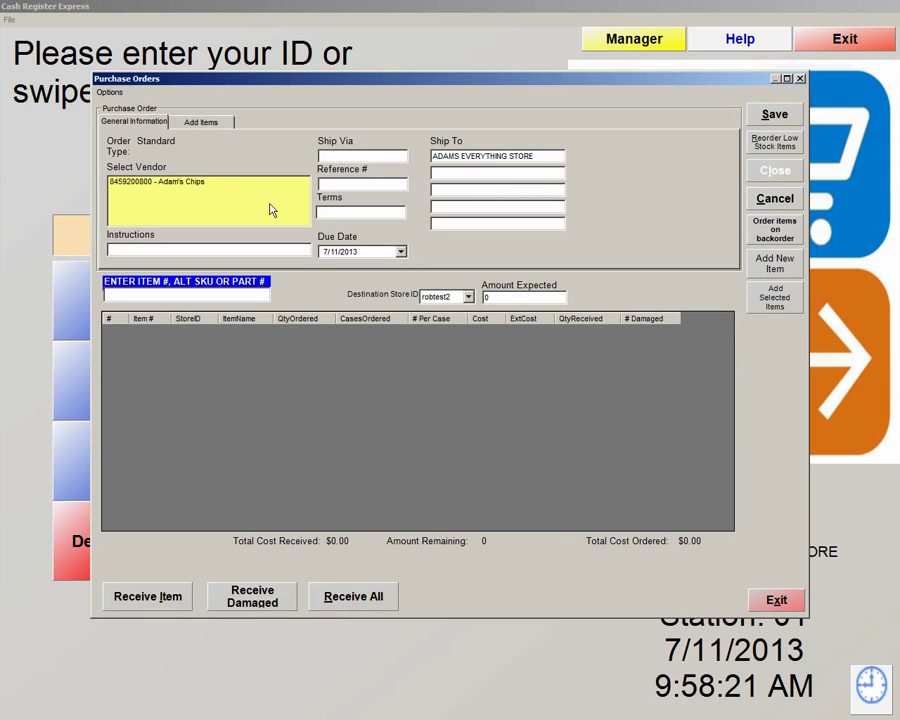
pyautogui.click(132, 182)
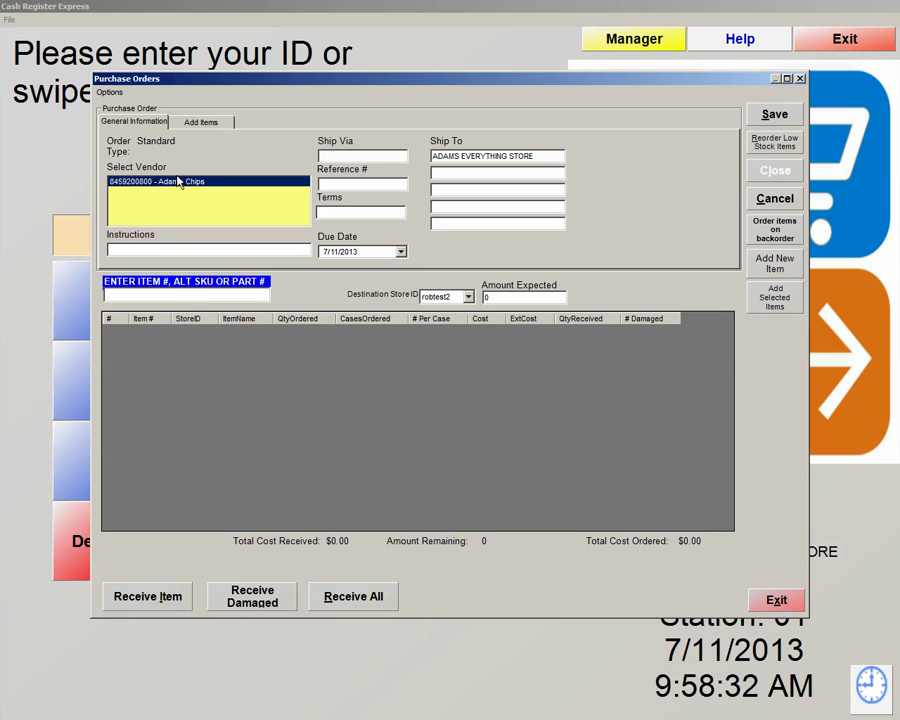
pyautogui.click(219, 126)
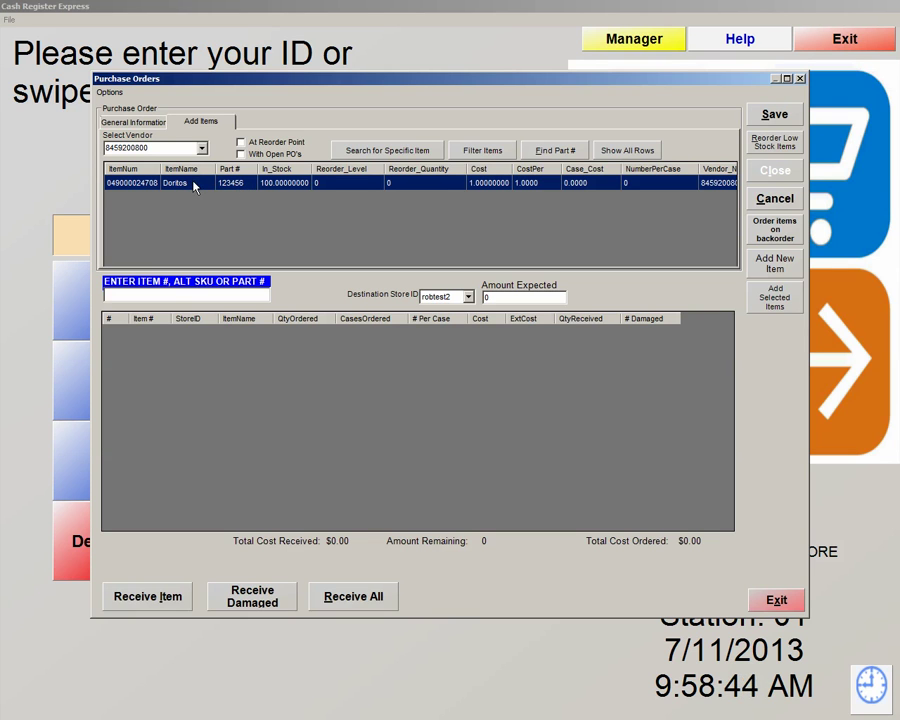
# Step: Add Doritos to the order with quantity 100 and save the purchase order
pyautogui.doubleClick(195, 186)
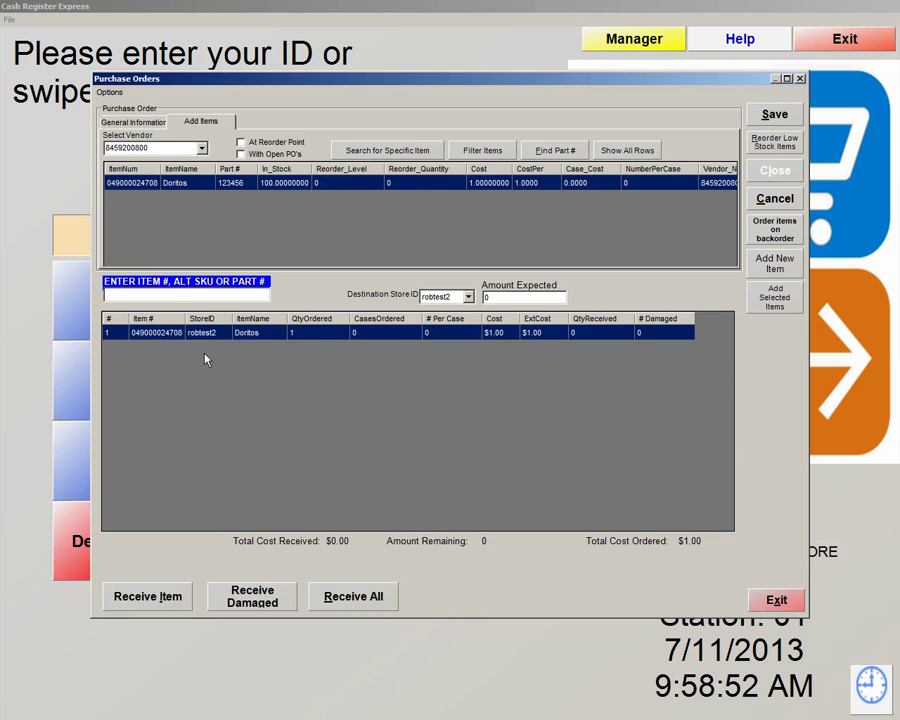
pyautogui.click(321, 333)
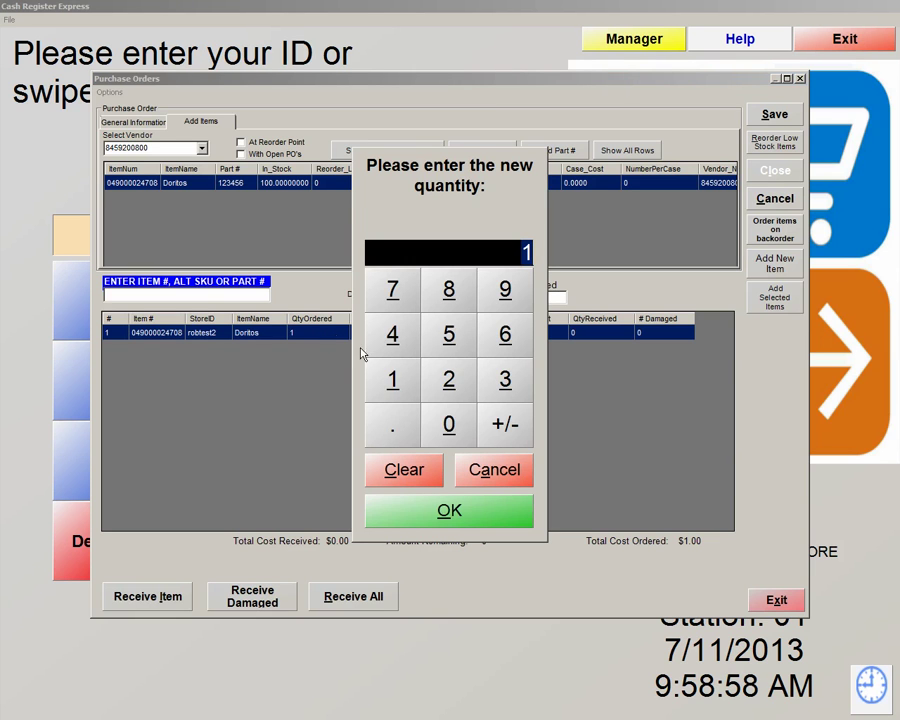
pyautogui.click(394, 380)
pyautogui.click(448, 422)
pyautogui.click(448, 422)
pyautogui.click(471, 519)
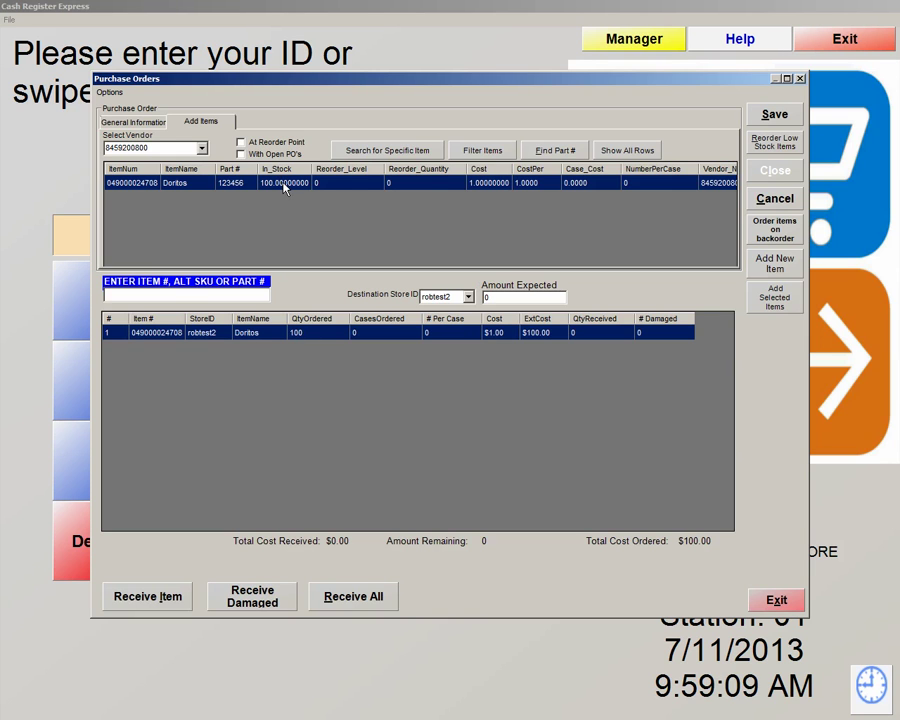
pyautogui.click(794, 122)
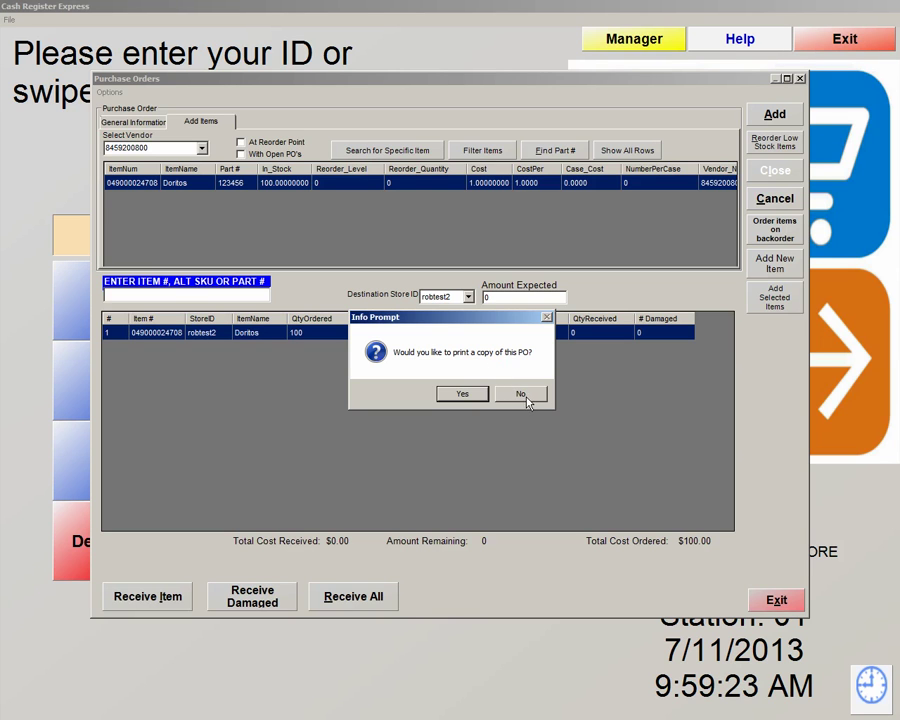
# Step: Decline printing a copy and open PO 3 for receiving
pyautogui.click(525, 395)
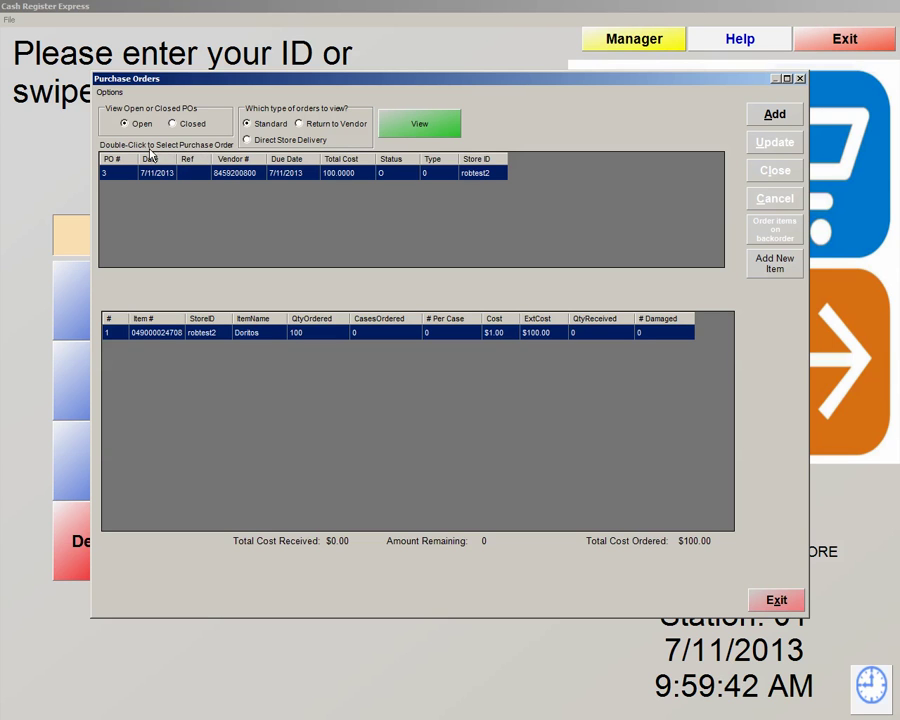
pyautogui.doubleClick(242, 175)
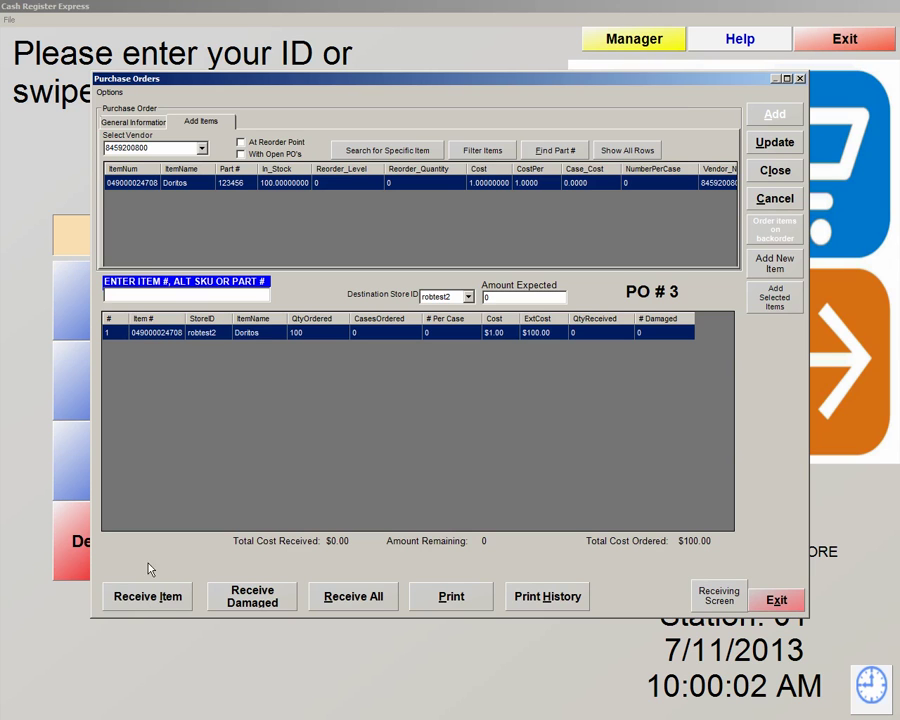
# Step: Receive all 100 Doritos on line 1 of PO 3 and save the update
pyautogui.click(152, 600)
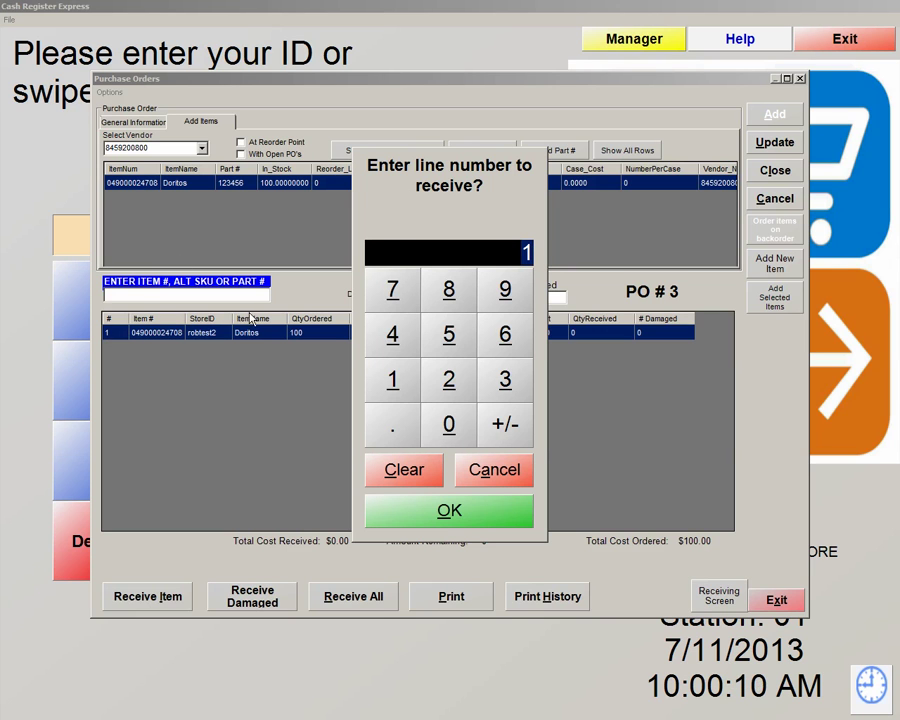
pyautogui.click(460, 514)
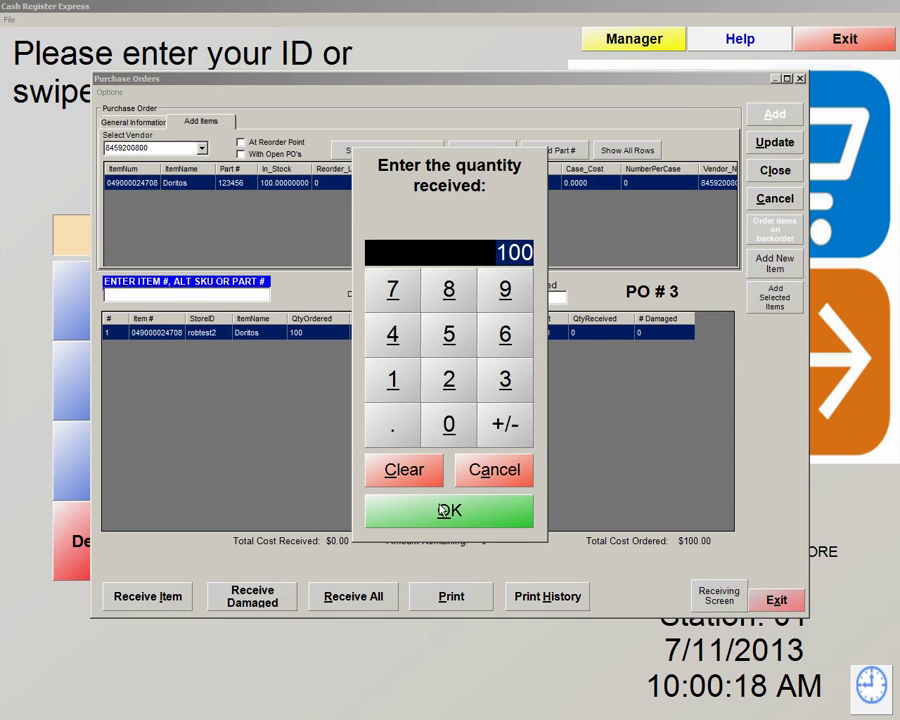
pyautogui.click(444, 511)
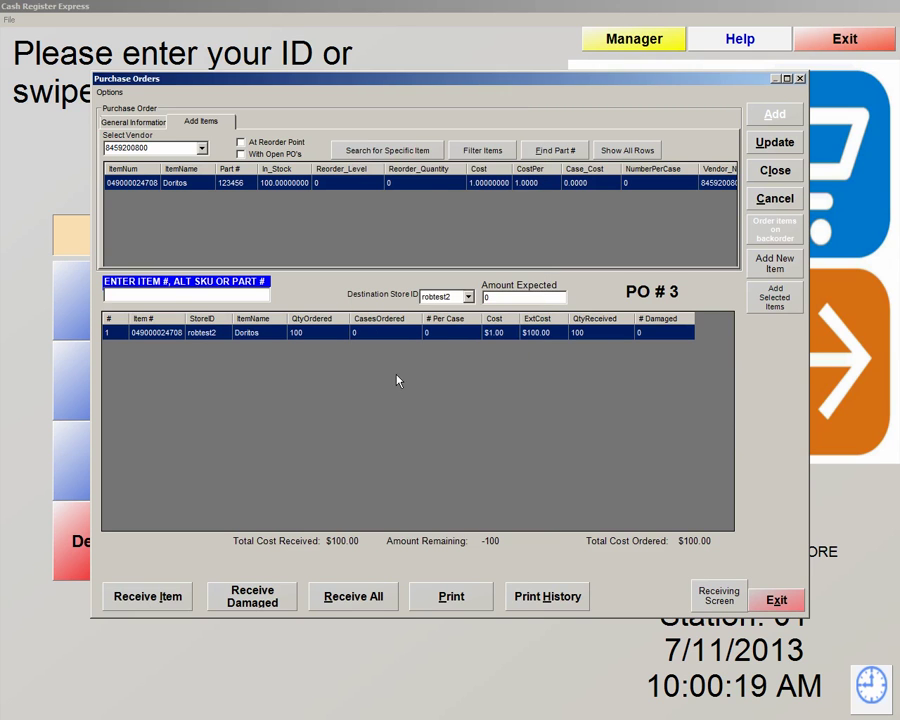
pyautogui.click(793, 145)
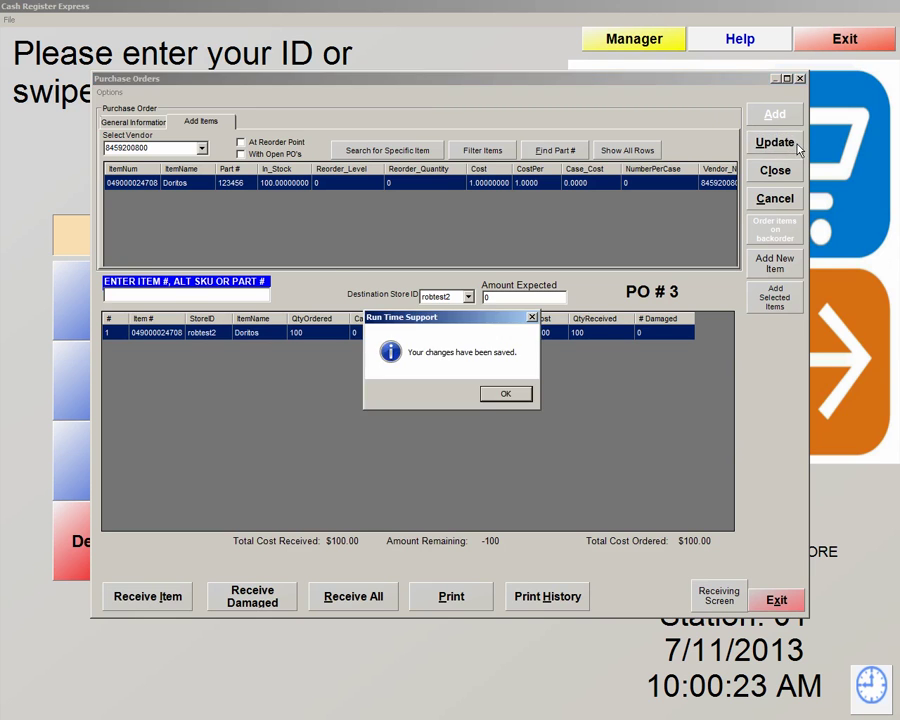
pyautogui.click(506, 401)
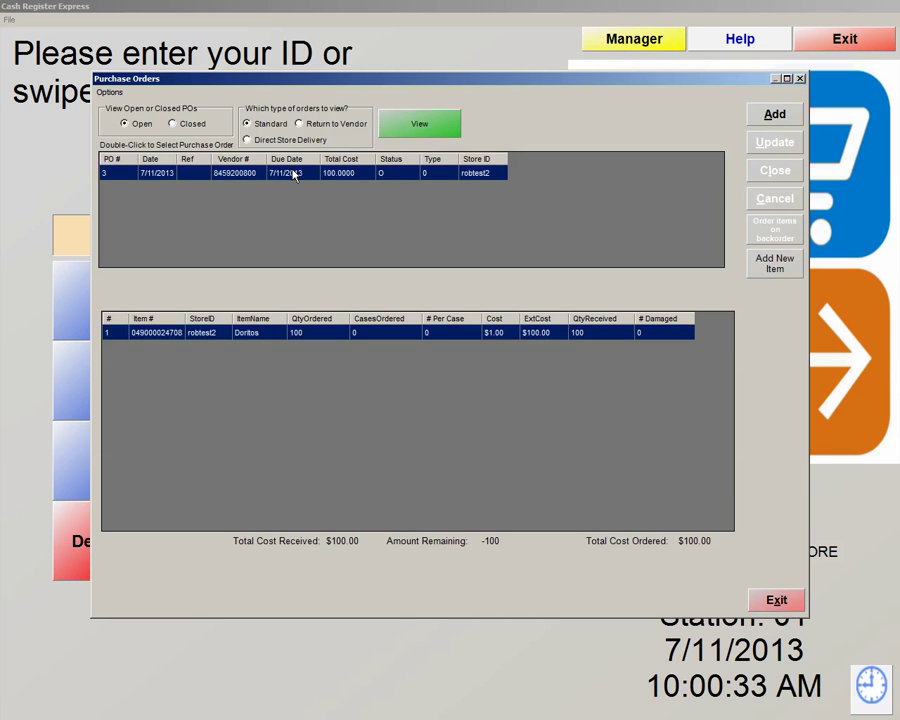
# Step: Permanently close PO 3 and exit the Purchase Orders window
pyautogui.doubleClick(293, 175)
pyautogui.click(772, 177)
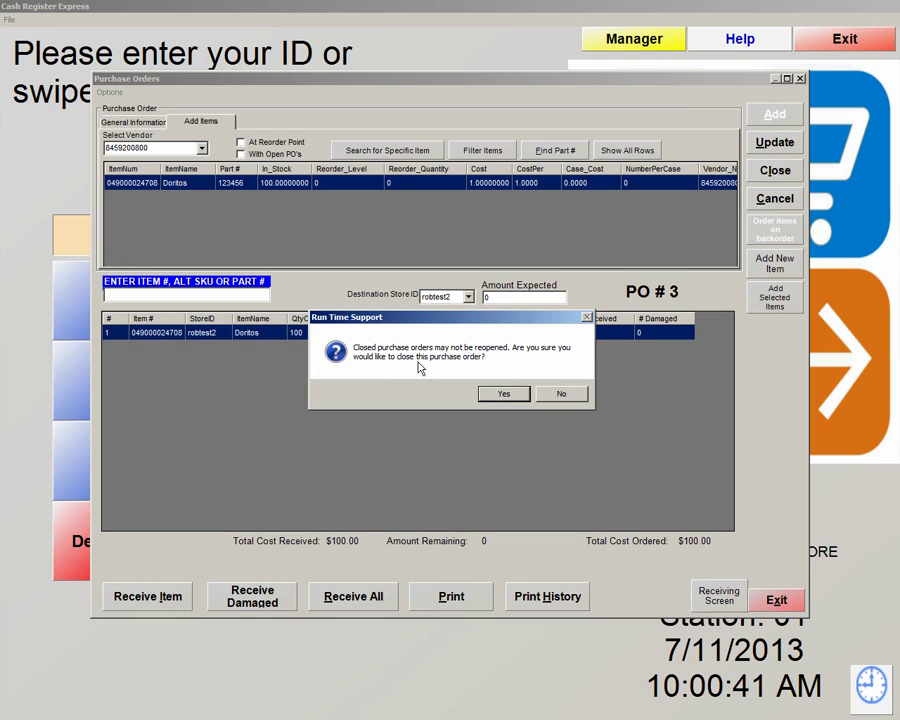
pyautogui.click(494, 400)
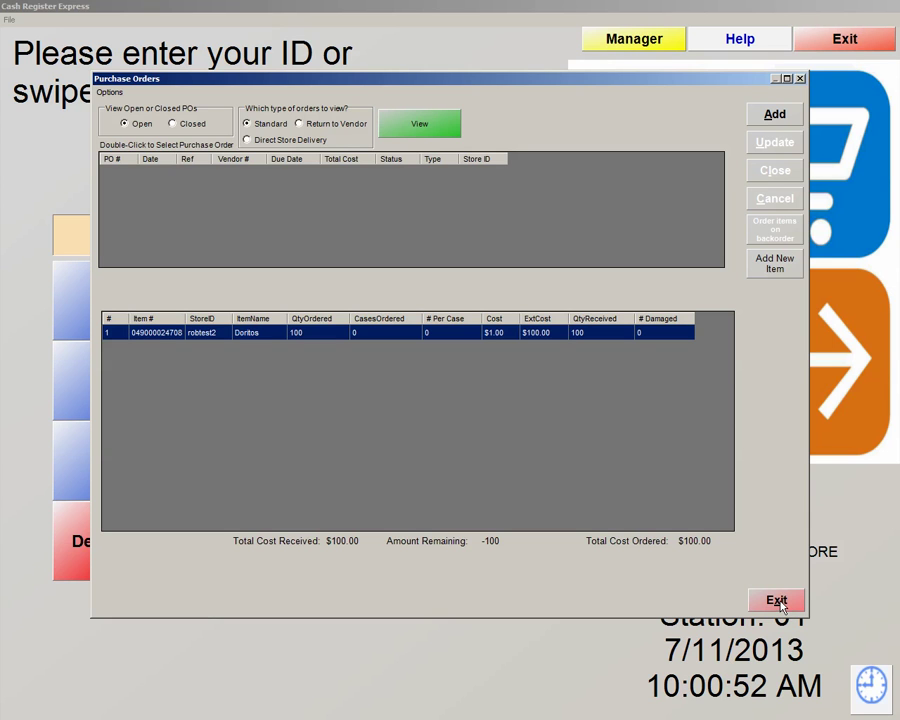
pyautogui.click(778, 601)
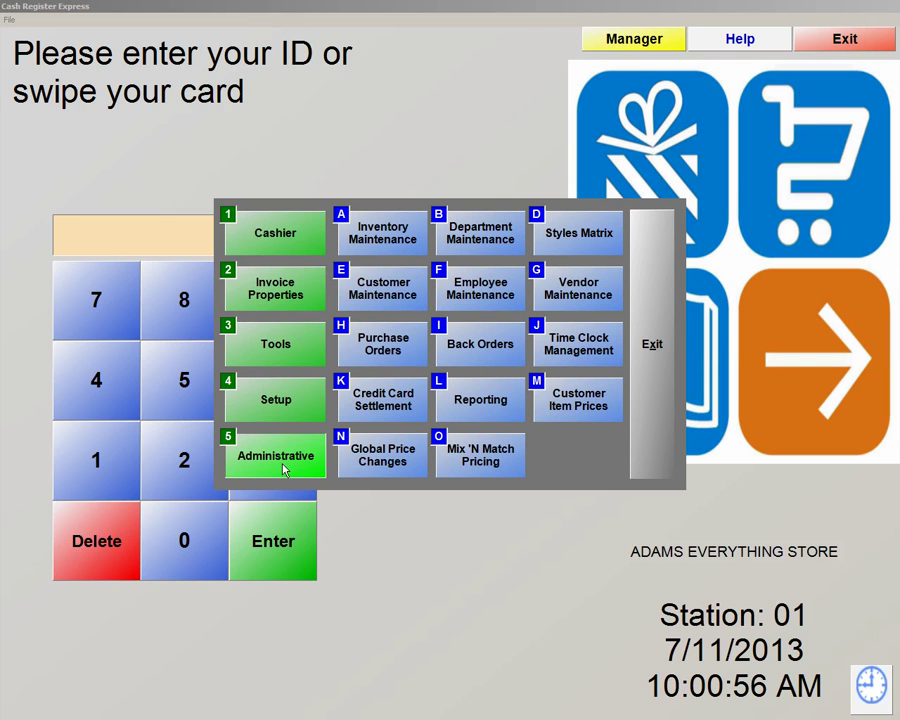
# Step: Search inventory for Doritos and reopen its record to confirm 200 in stock
pyautogui.click(369, 246)
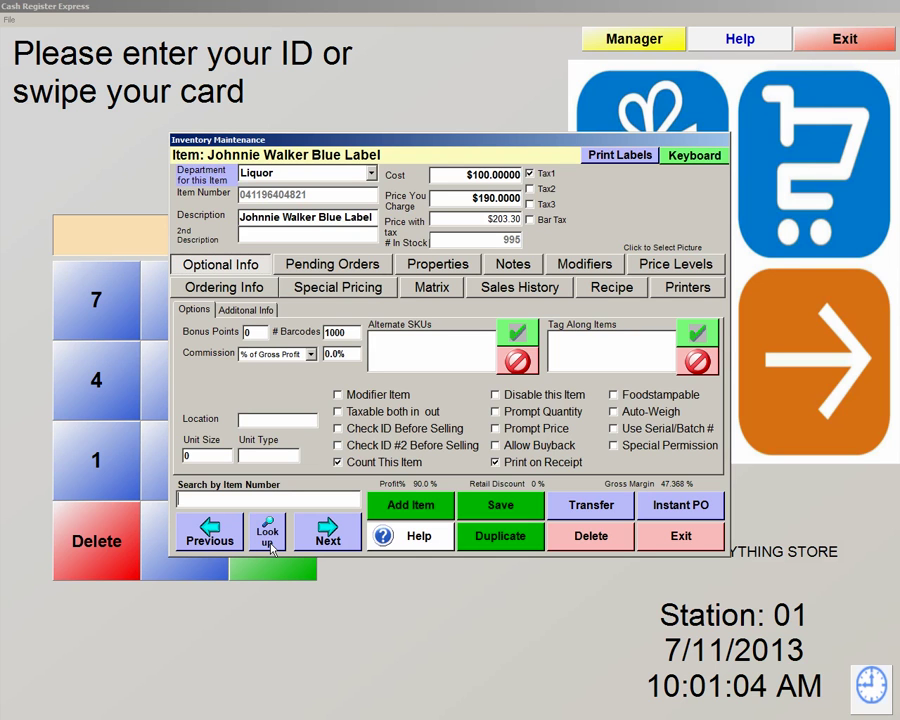
pyautogui.click(270, 545)
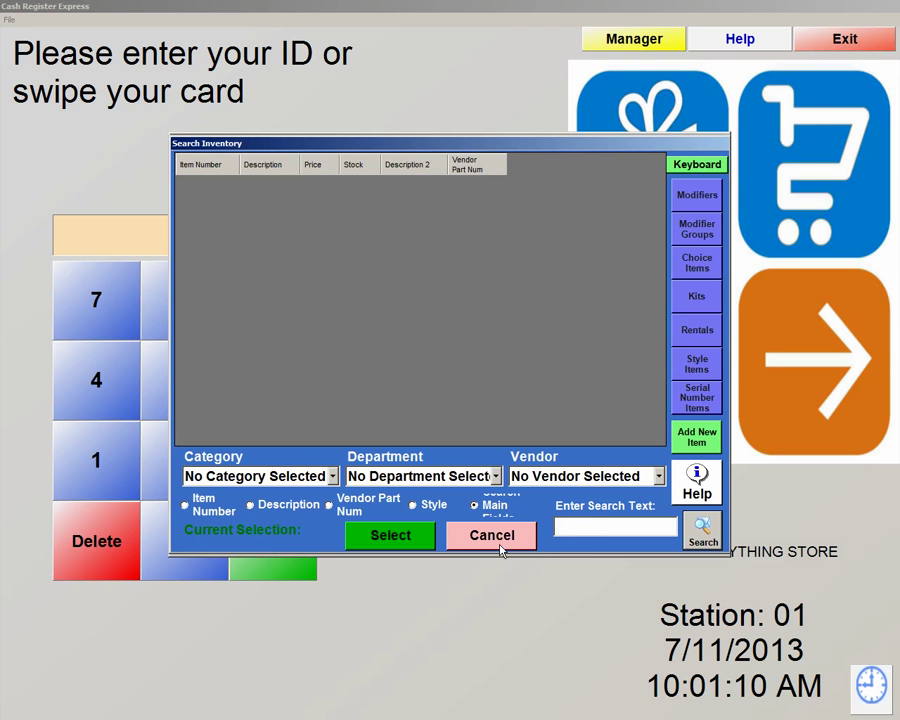
pyautogui.write('or')
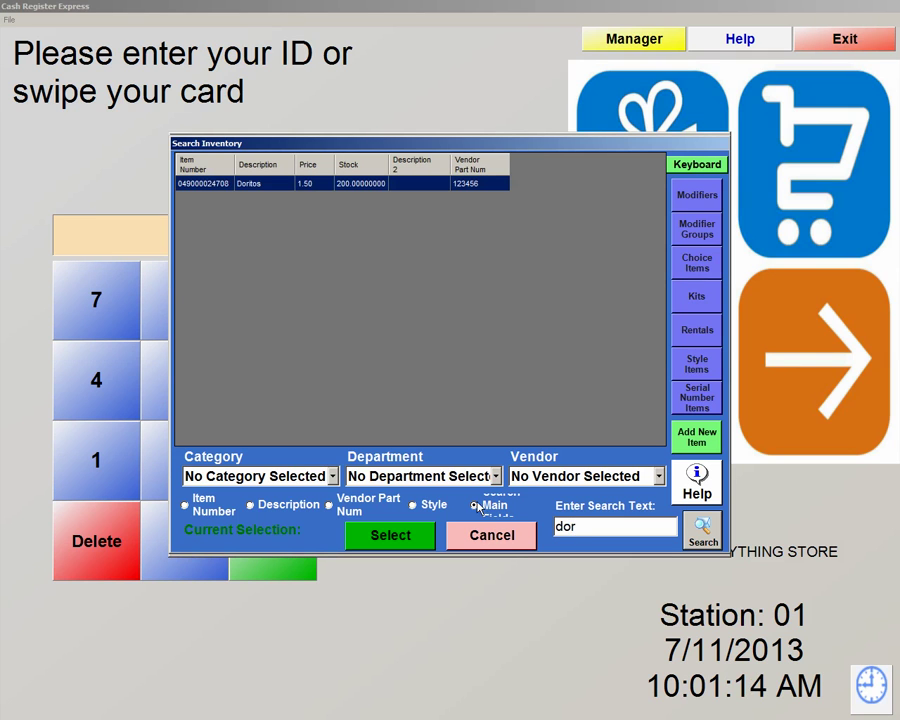
pyautogui.click(209, 187)
pyautogui.doubleClick(209, 187)
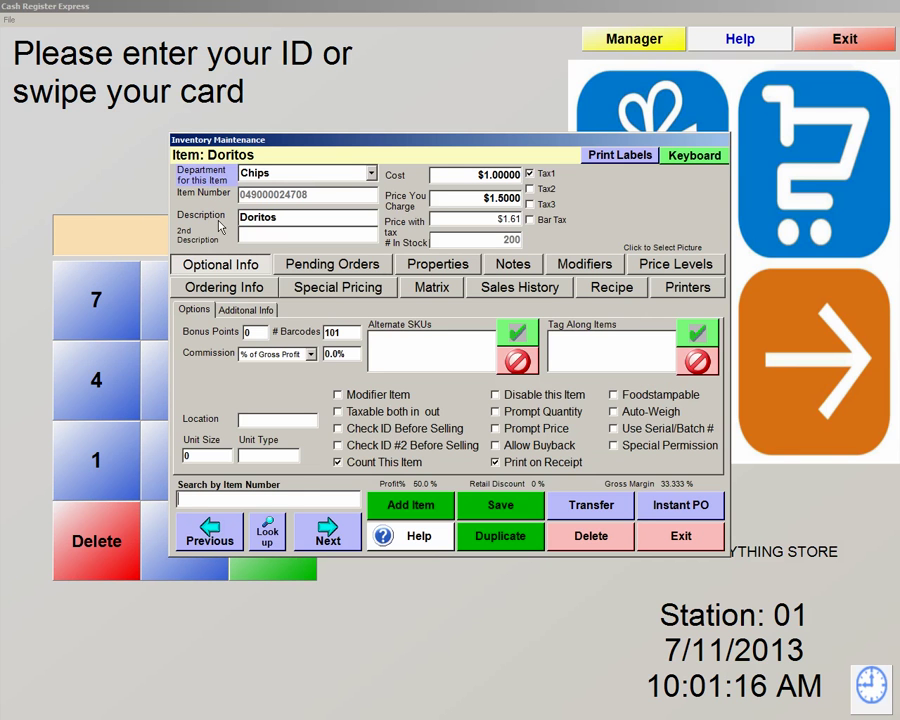
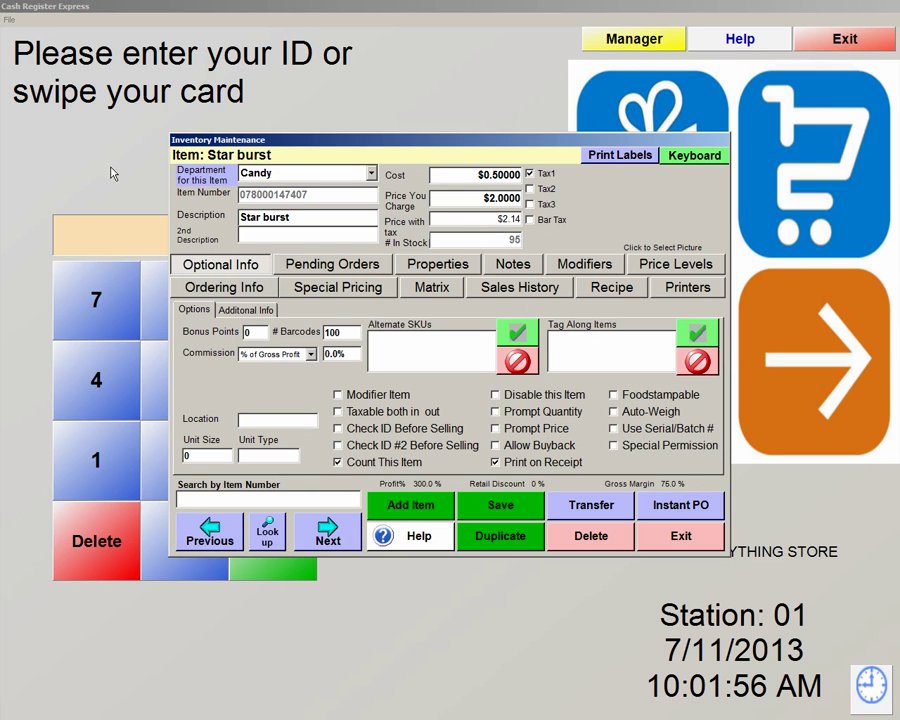
# Step: Receive 5 units of Star burst via Instant PO, raising stock from 95 to 100
pyautogui.click(222, 288)
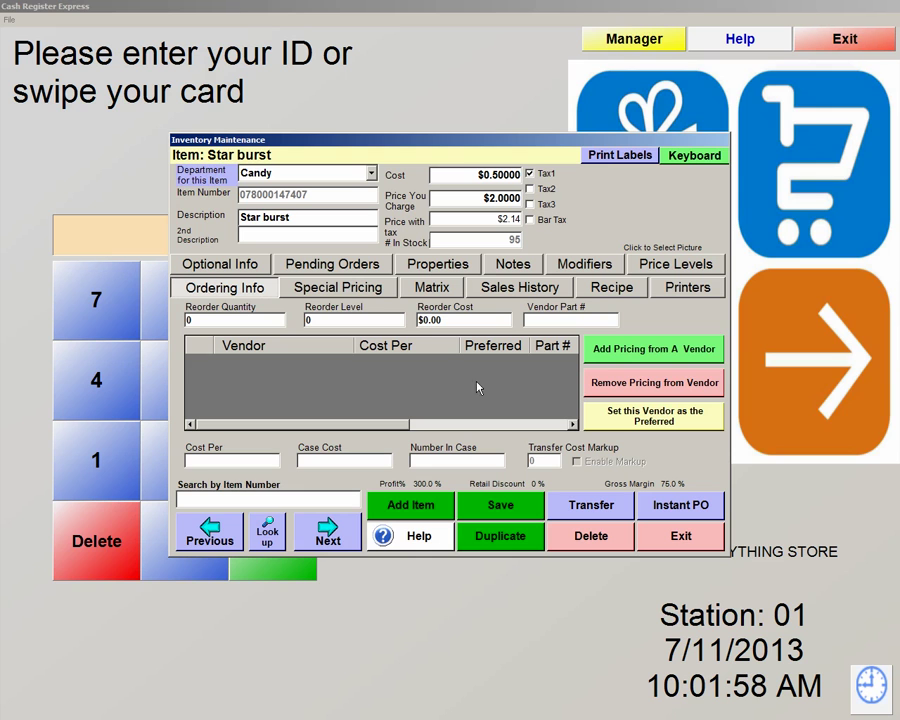
pyautogui.click(220, 264)
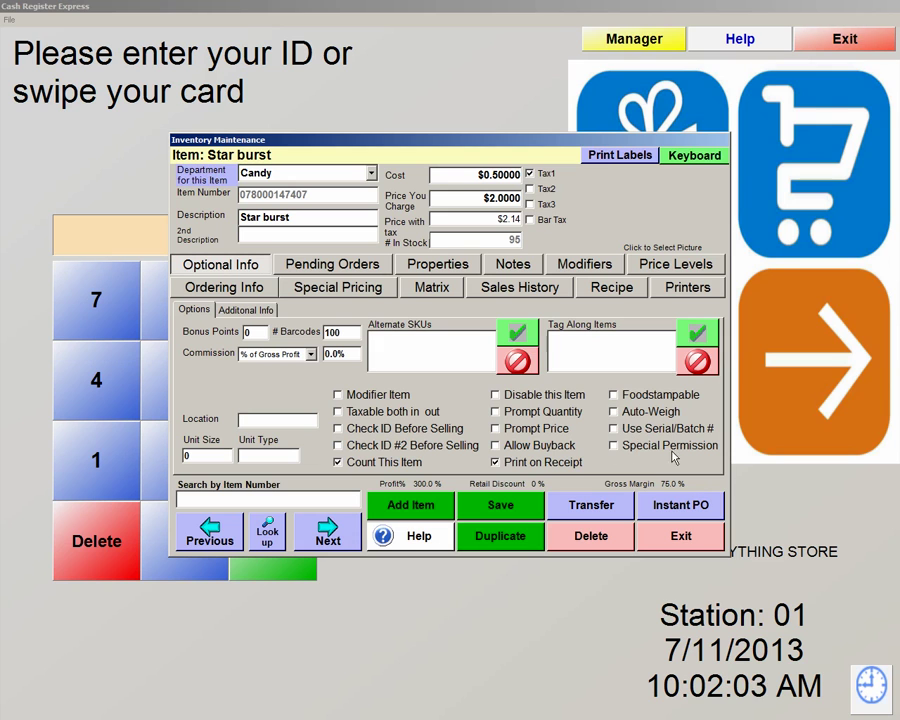
pyautogui.click(694, 507)
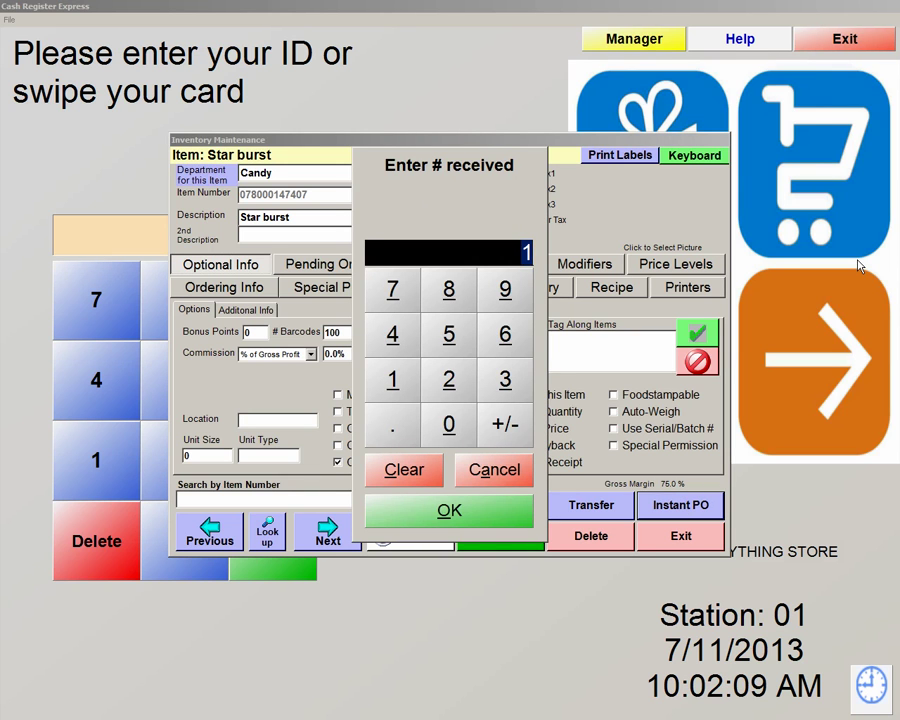
pyautogui.write('5')
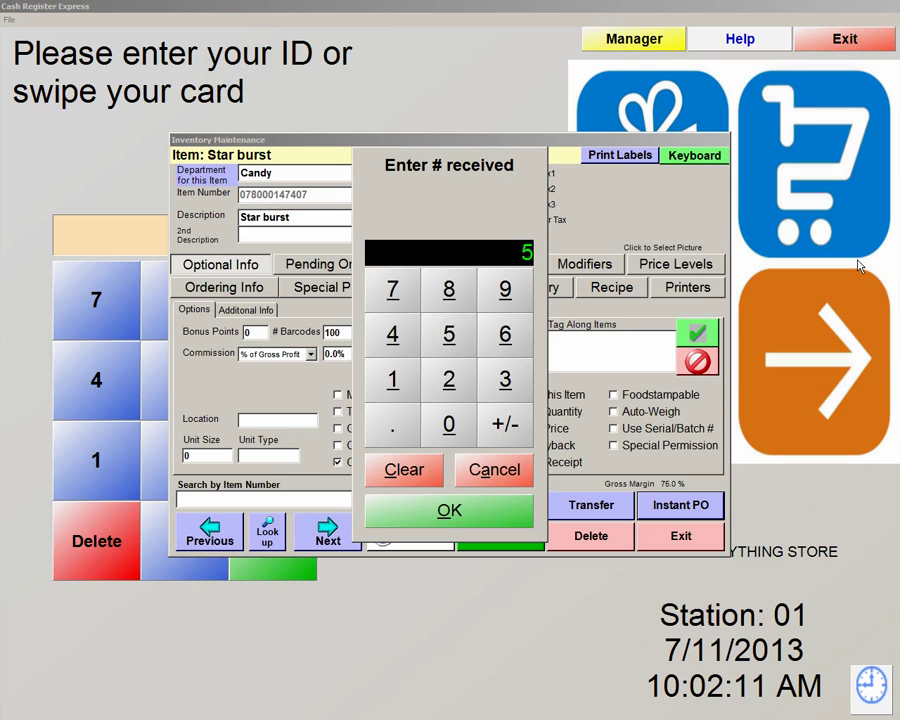
pyautogui.click(464, 511)
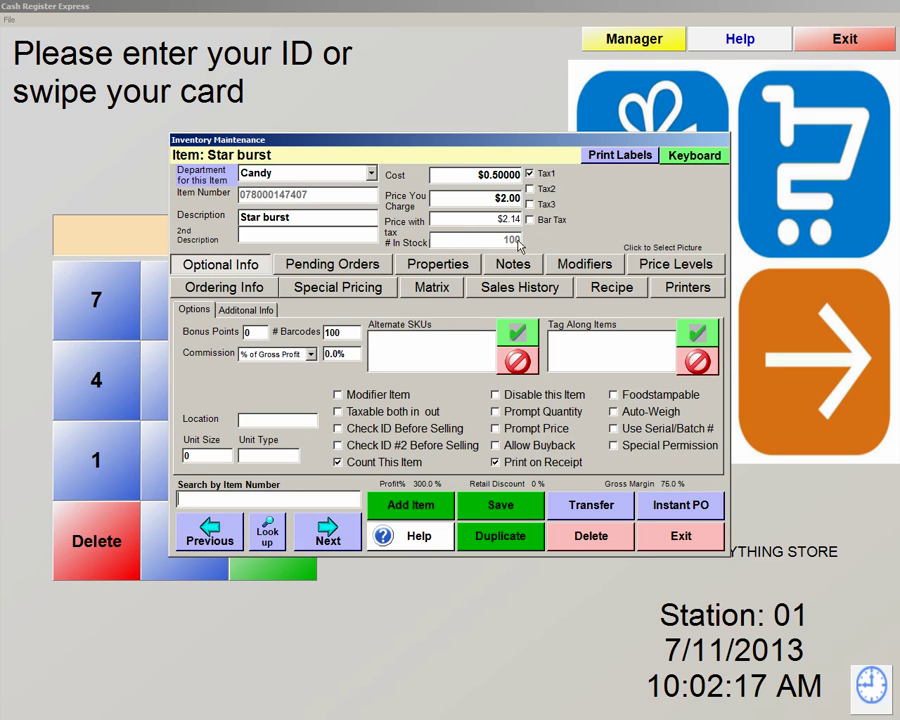
# Step: Adjust Star burst stock by -50 via Instant PO, bringing it down to 50
pyautogui.click(683, 507)
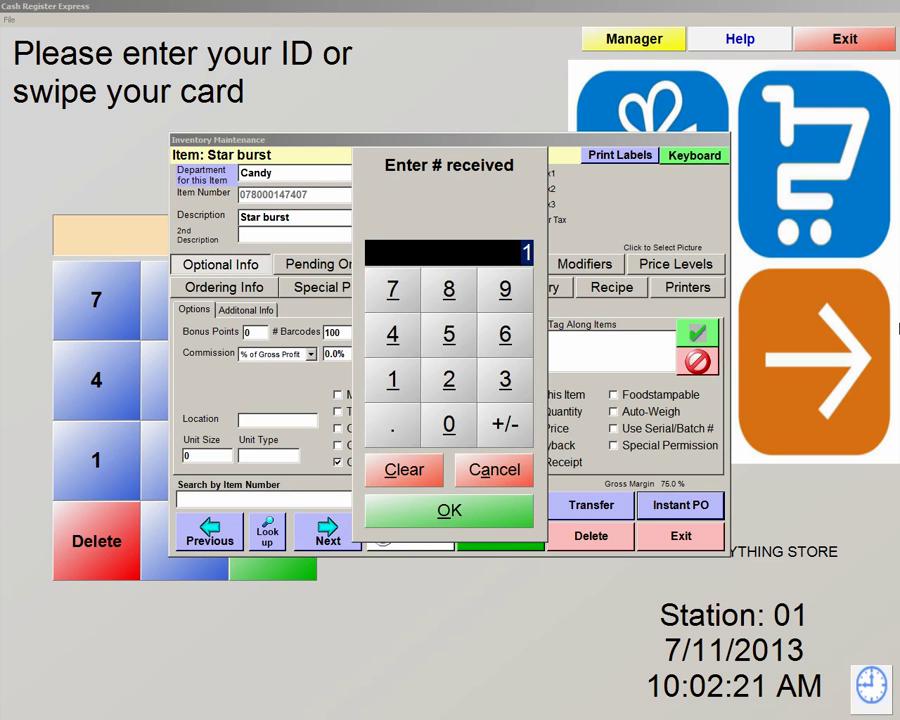
pyautogui.write('-50')
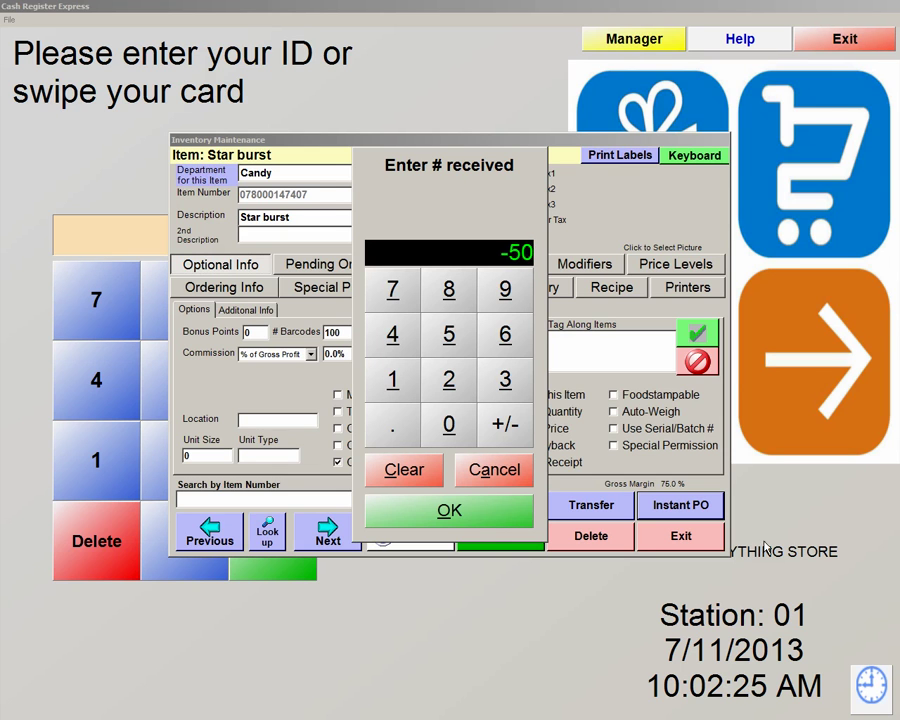
pyautogui.click(472, 516)
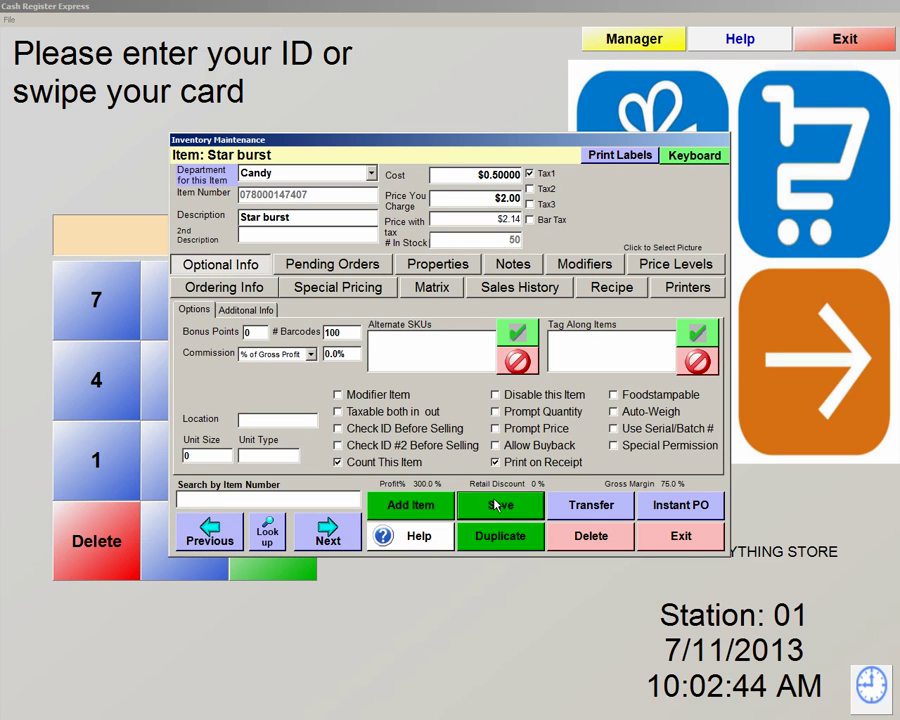
# Step: Enable 'Require description for Instant POs' in the Setup Screen's Inventory settings and save
pyautogui.click(684, 538)
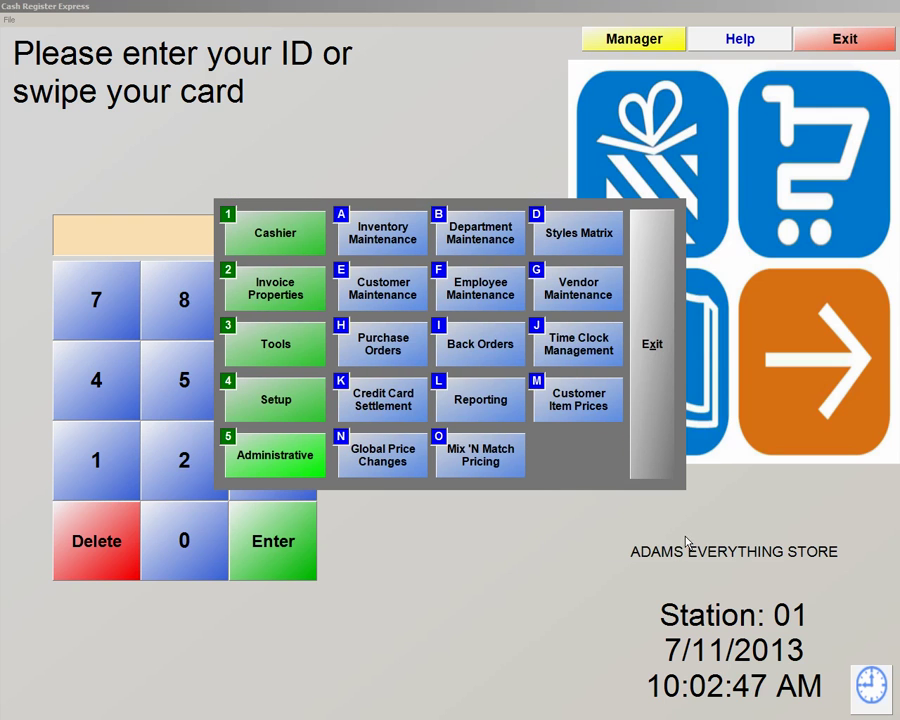
pyautogui.click(264, 402)
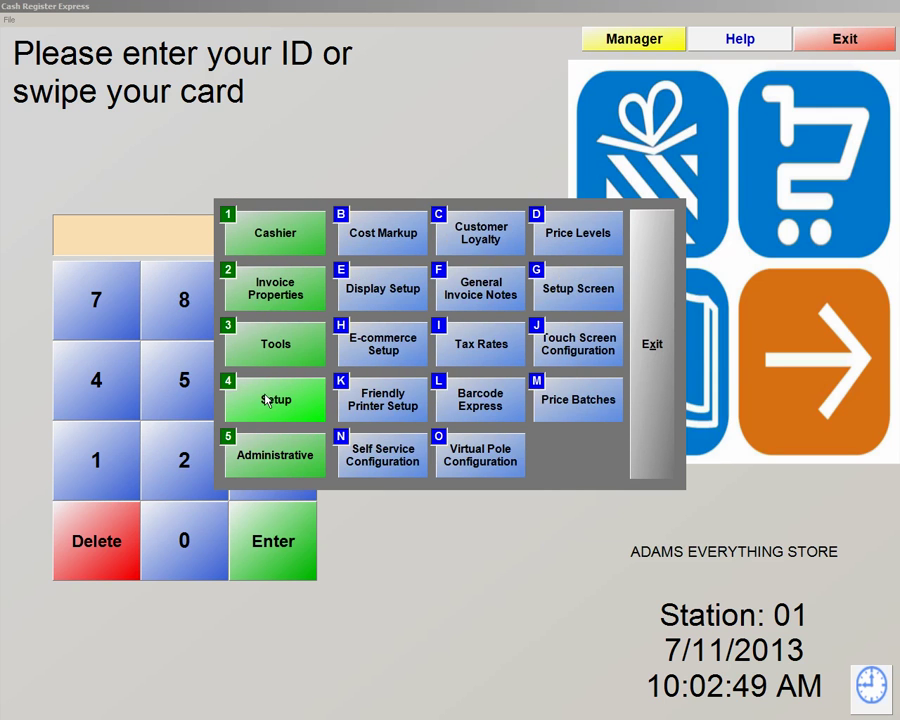
pyautogui.click(589, 297)
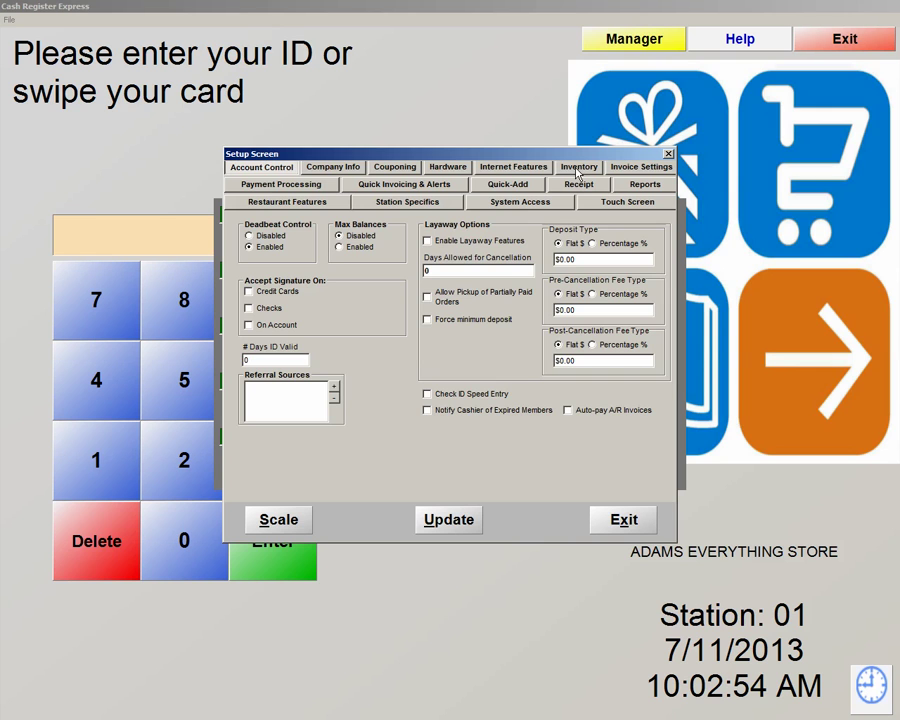
pyautogui.click(577, 170)
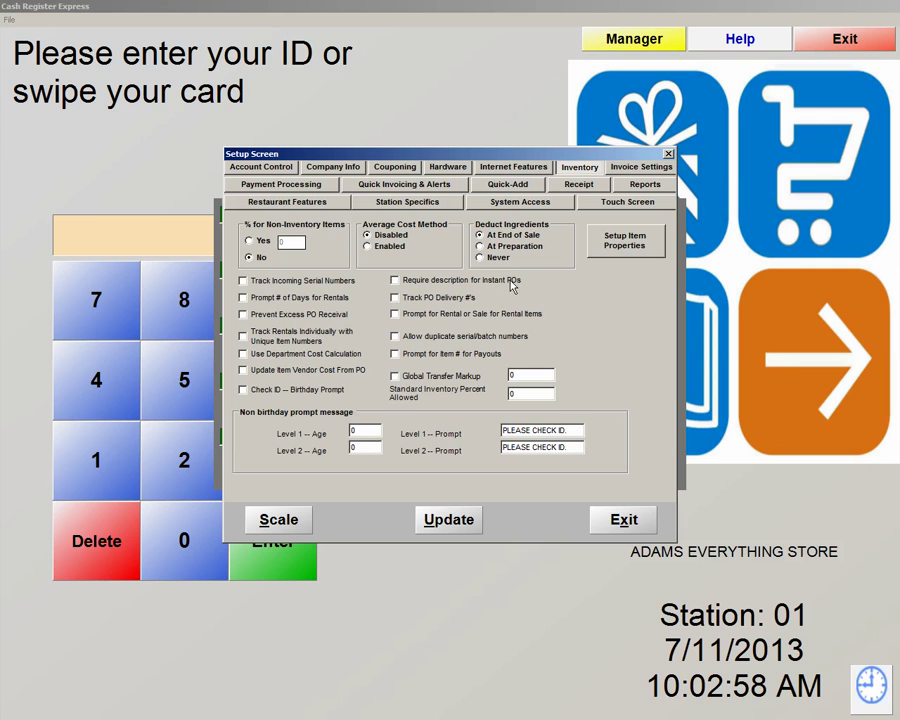
pyautogui.click(395, 281)
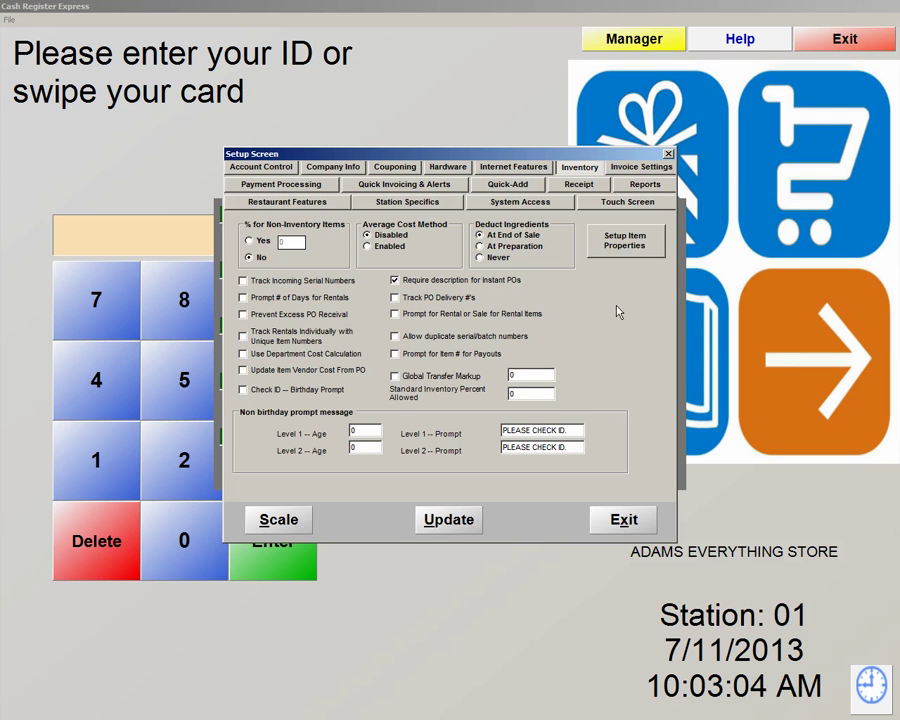
pyautogui.click(432, 524)
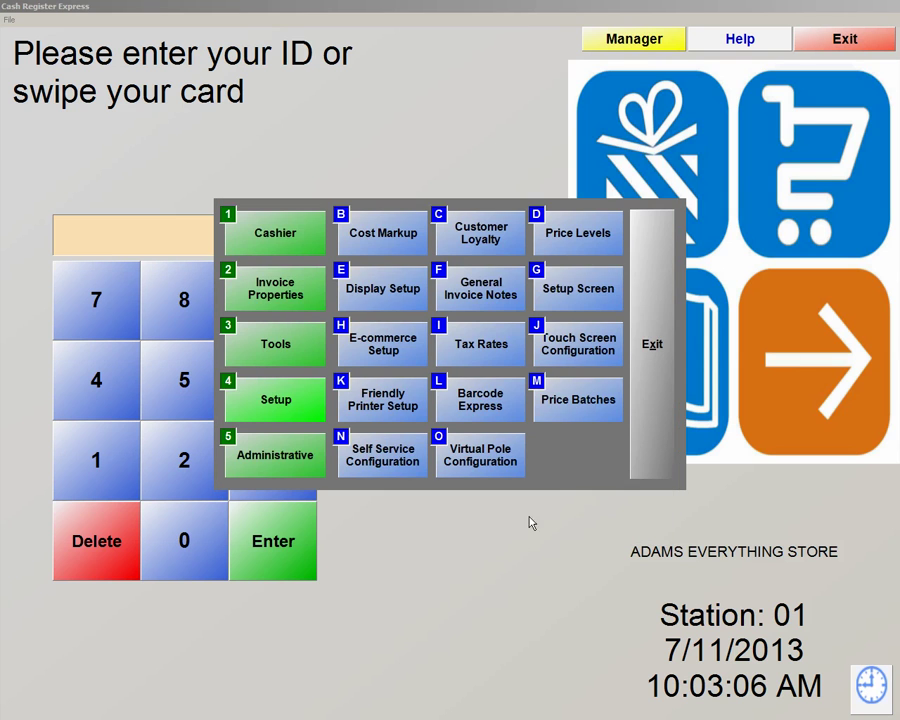
# Step: Reopen the Star burst record in Inventory Maintenance by looking up 'star'
pyautogui.click(268, 457)
pyautogui.click(371, 234)
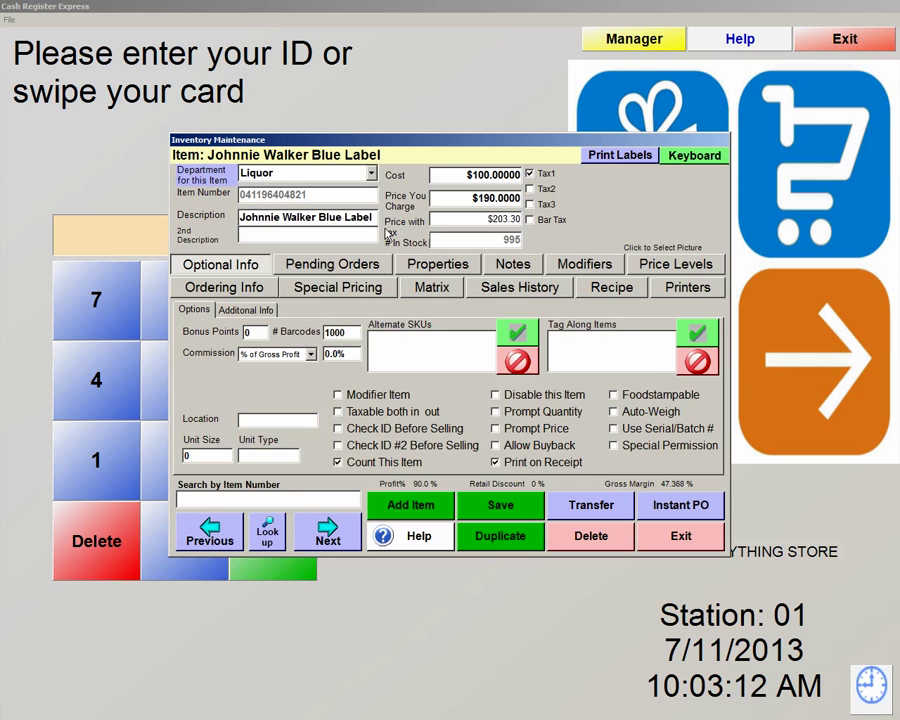
pyautogui.click(267, 532)
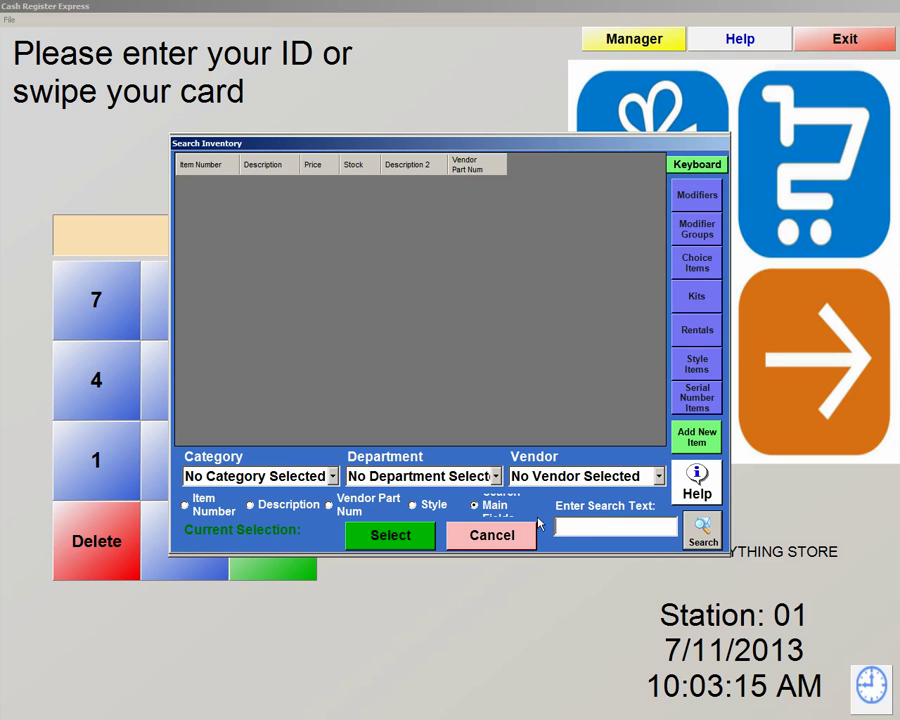
pyautogui.write('star')
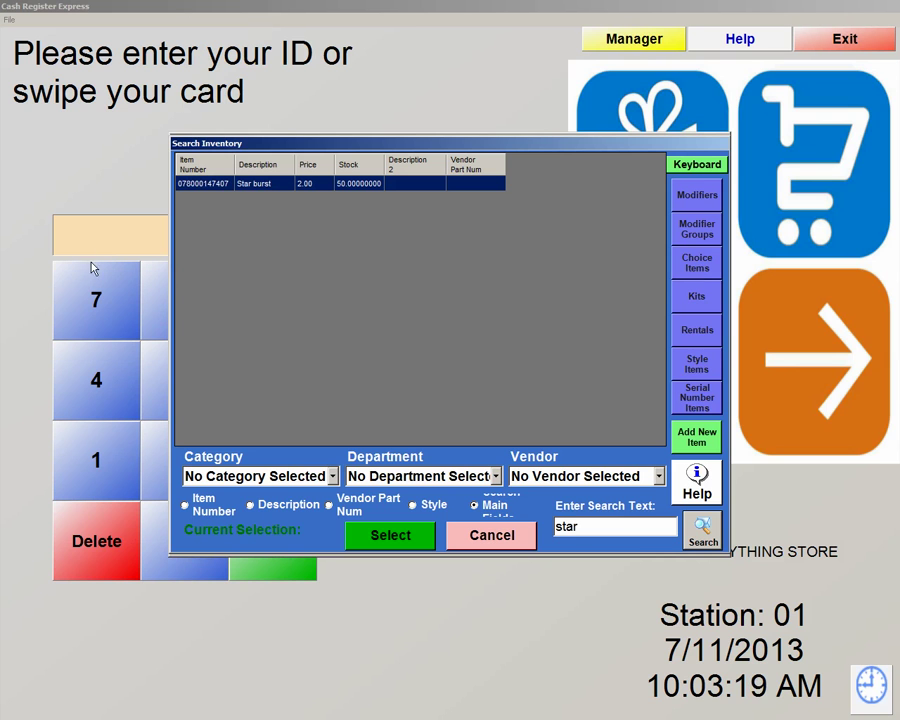
pyautogui.doubleClick(266, 186)
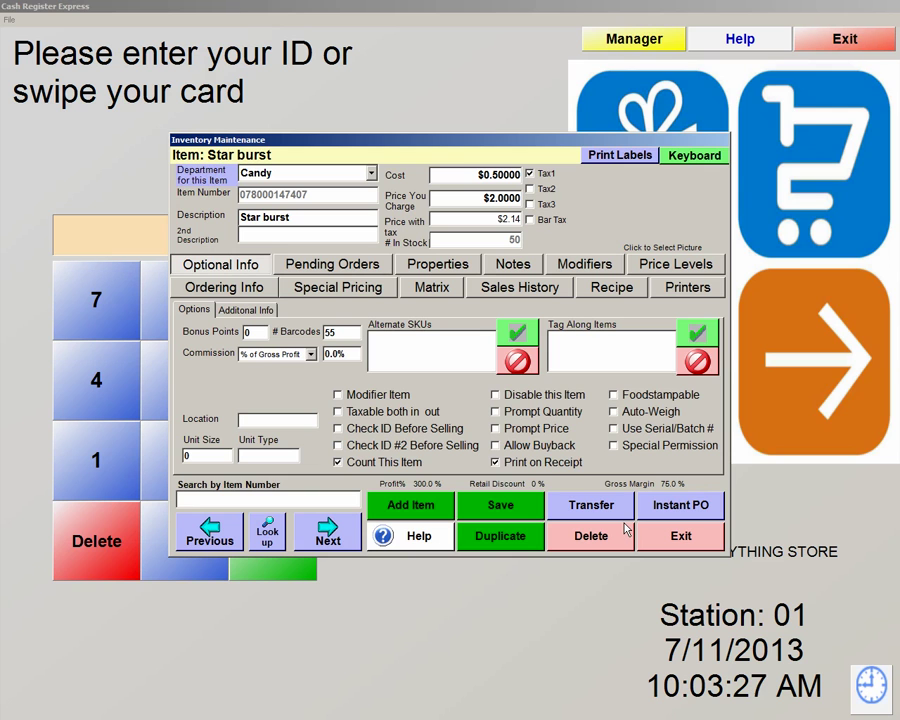
# Step: Receive 50 Star burst units described as 'Received Inventory', raising stock to 100
pyautogui.click(708, 510)
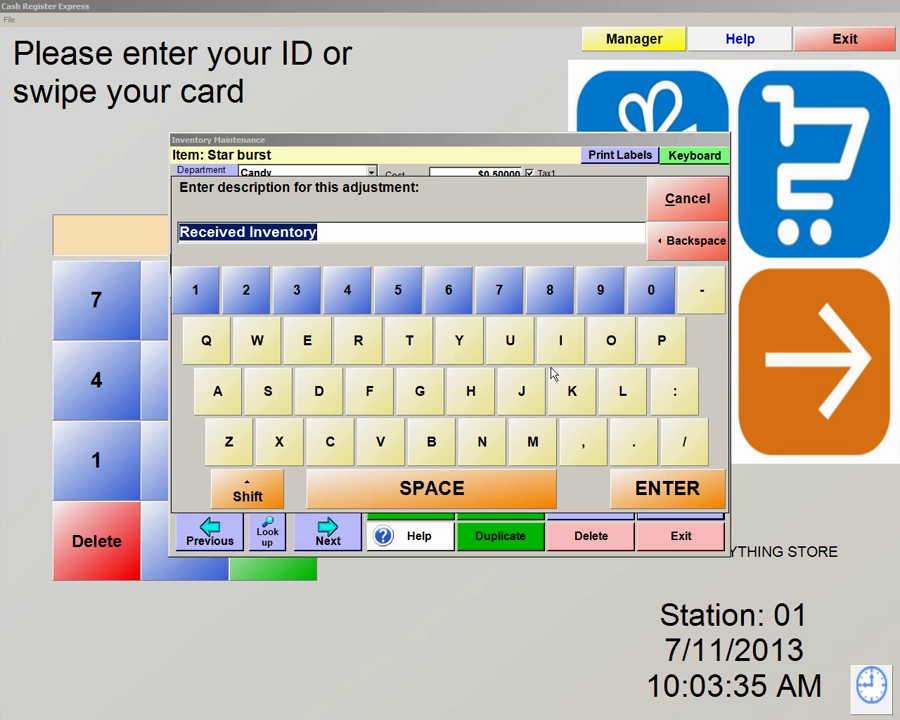
pyautogui.click(693, 487)
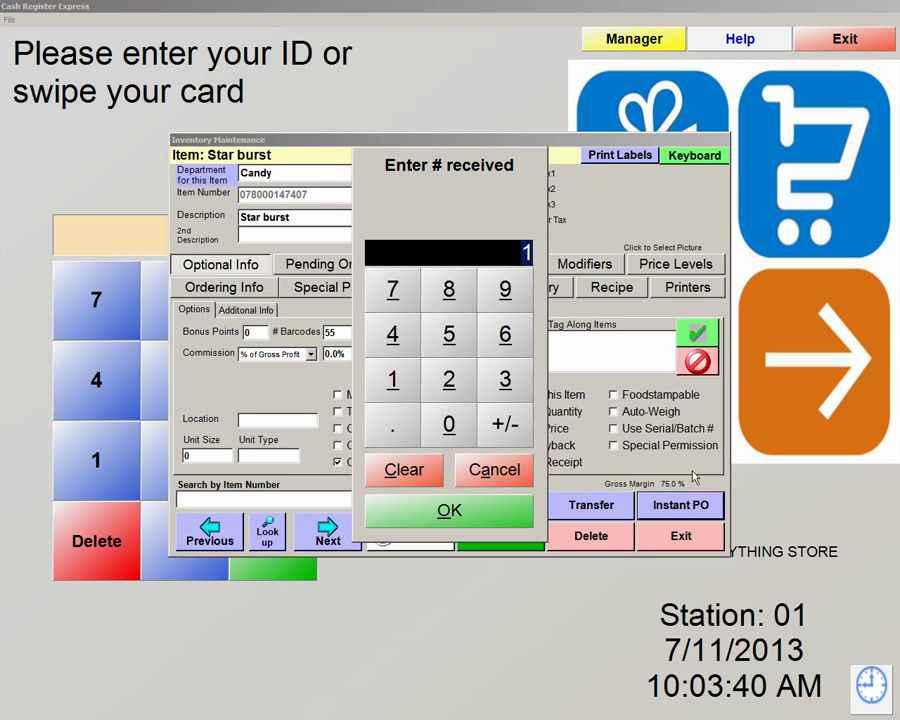
pyautogui.write('50')
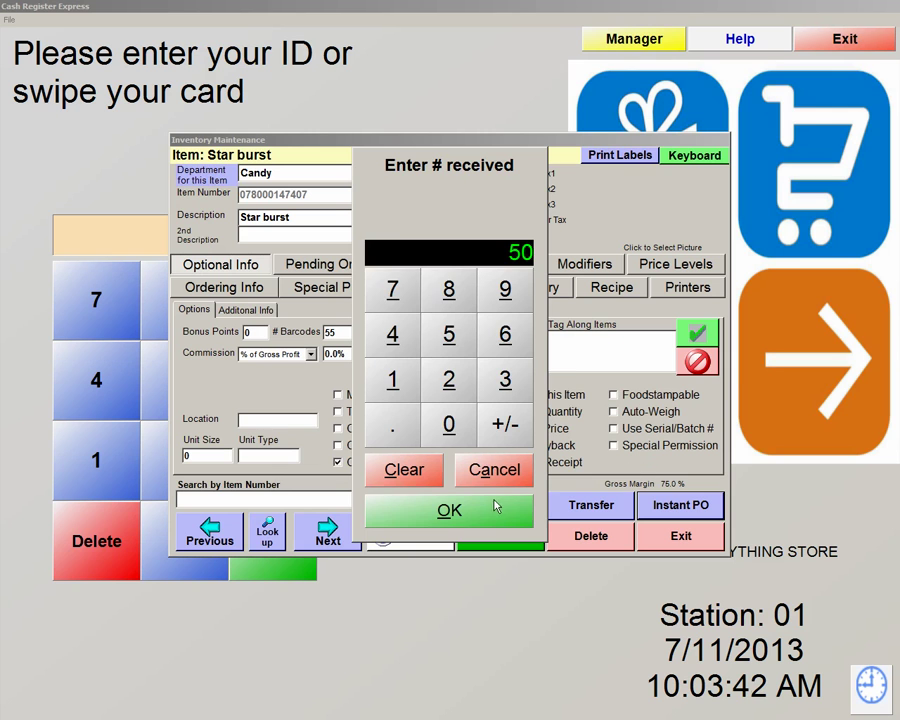
pyautogui.click(465, 508)
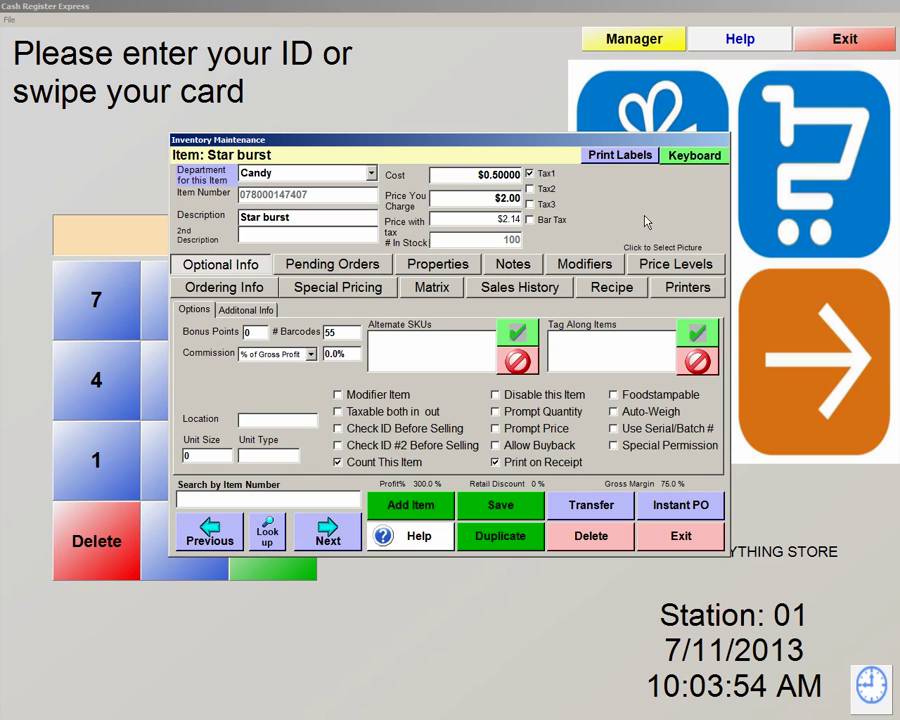
# Step: Record a -50 Star burst adjustment described as 'Damaged', returning stock to 50
pyautogui.click(697, 512)
pyautogui.press('BackSpace')
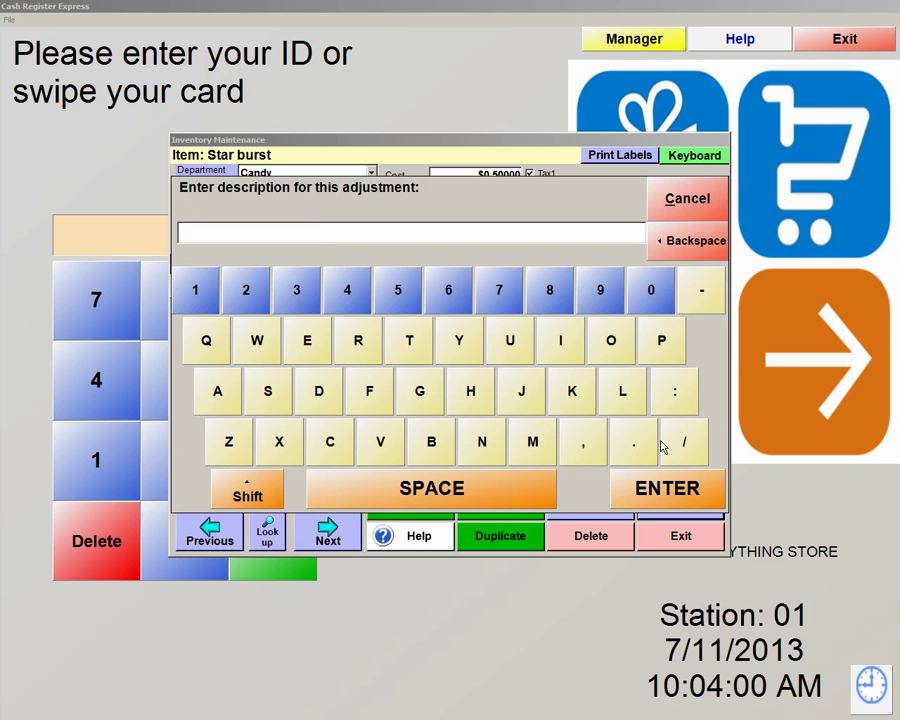
pyautogui.write('Damaged')
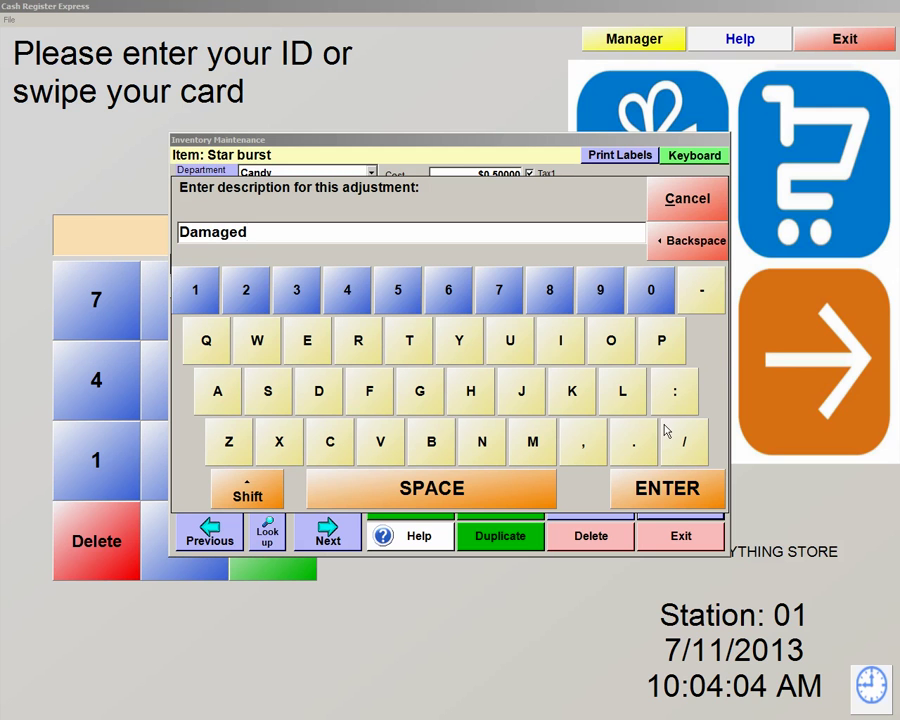
pyautogui.click(668, 489)
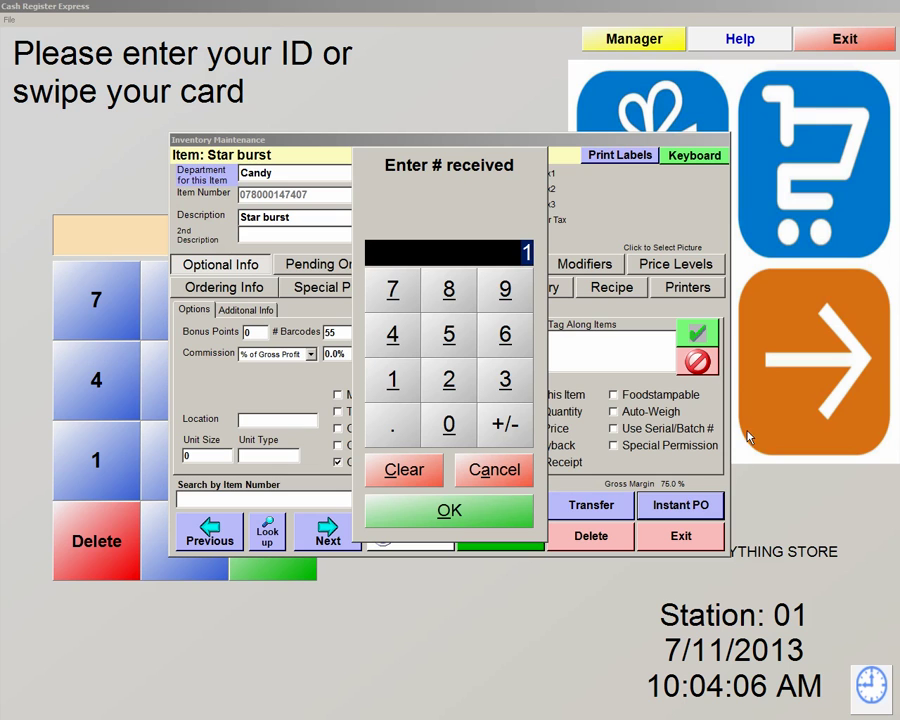
pyautogui.write('-50')
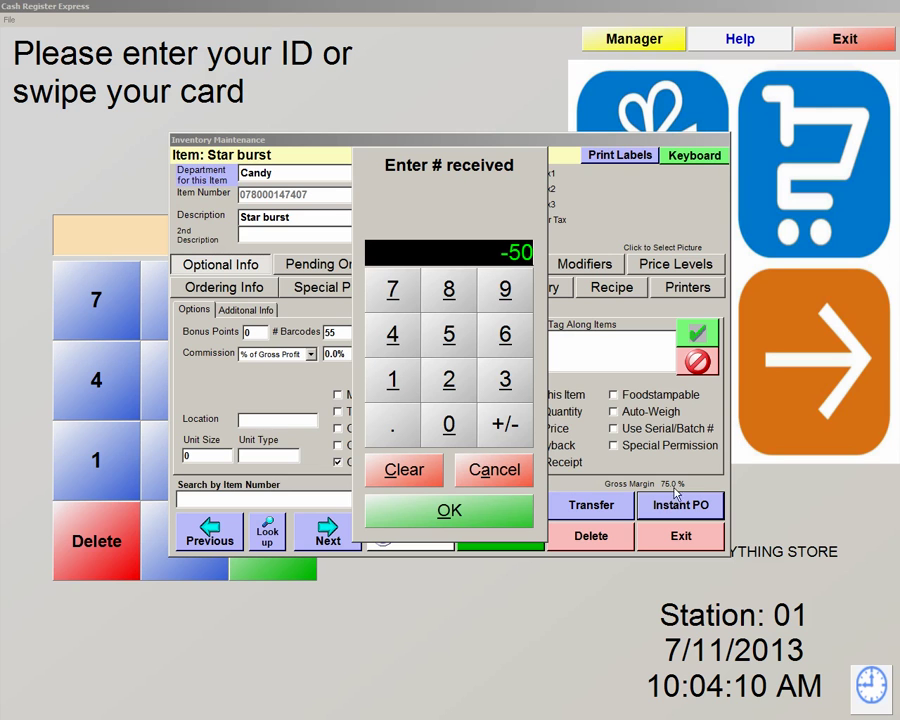
pyautogui.click(428, 512)
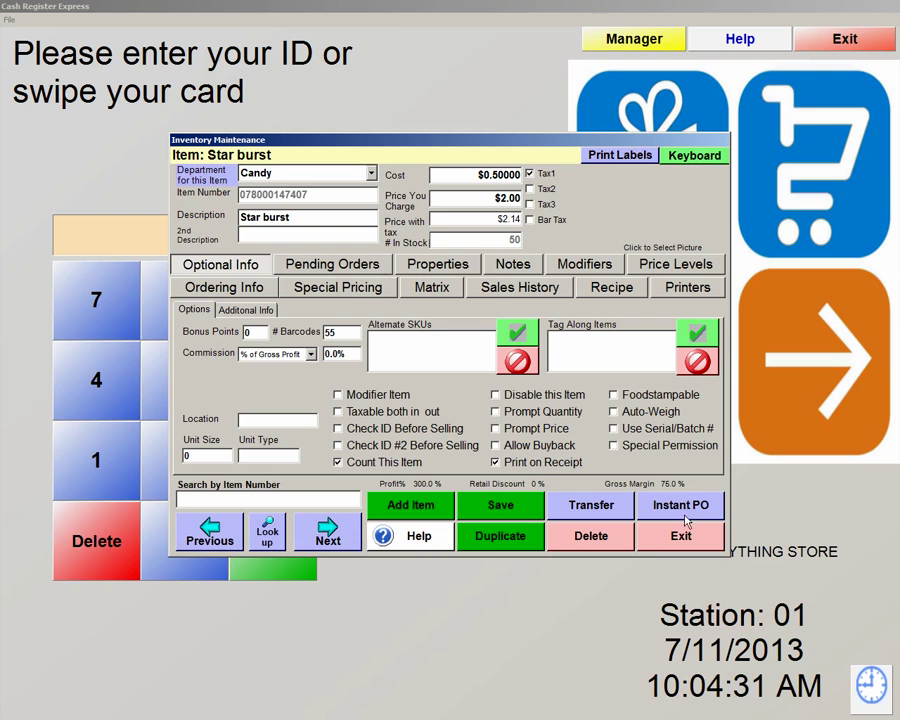
# Step: Close Inventory Maintenance and the manager menu, then choose File > Database Maintenance > Backup Database
pyautogui.click(660, 537)
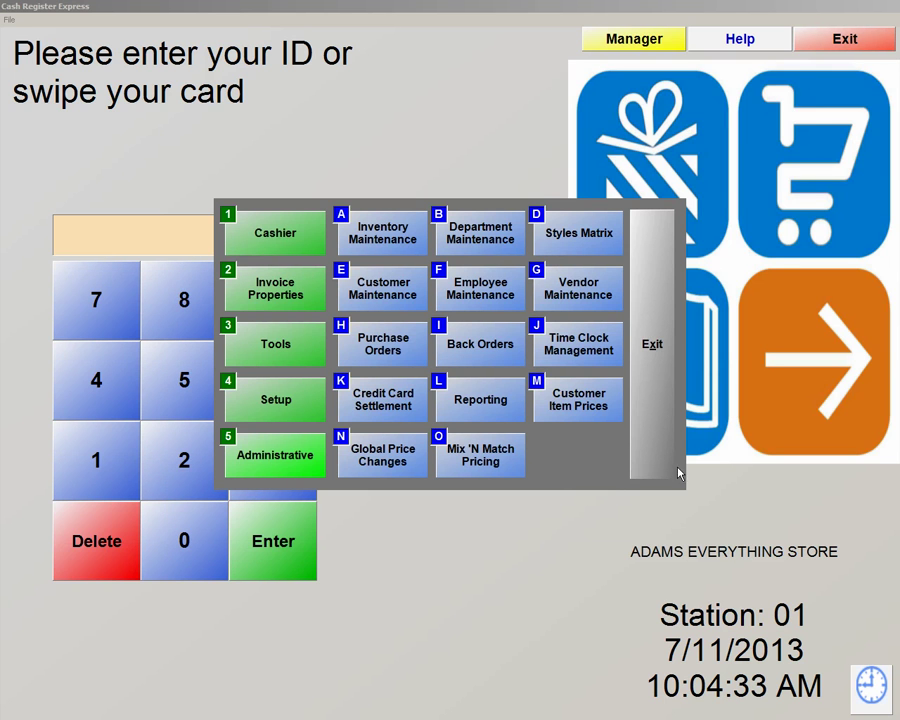
pyautogui.click(653, 267)
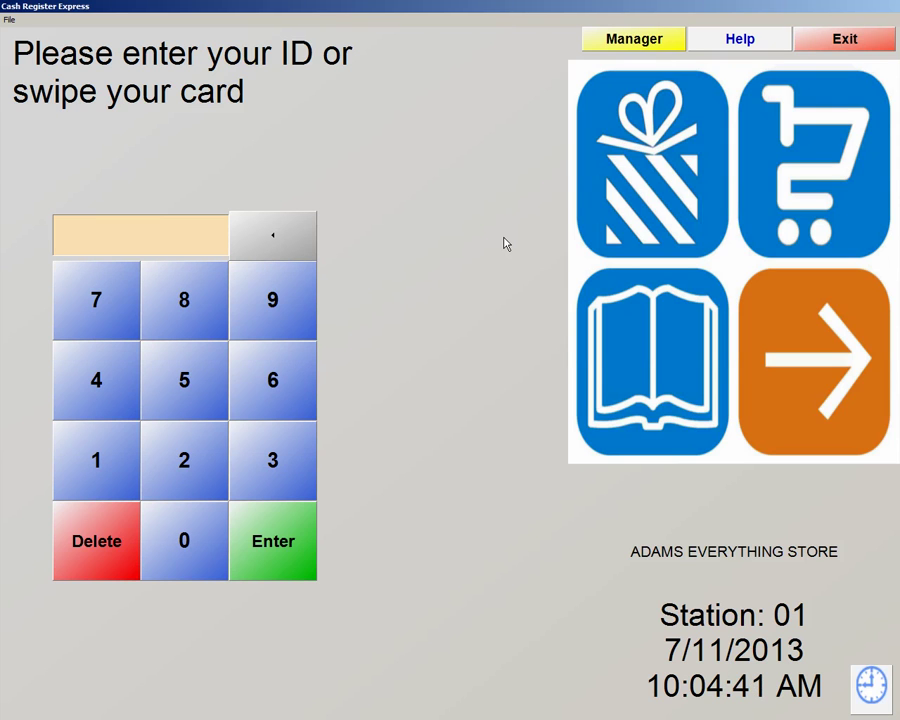
pyautogui.click(10, 20)
pyautogui.moveTo(25, 59)
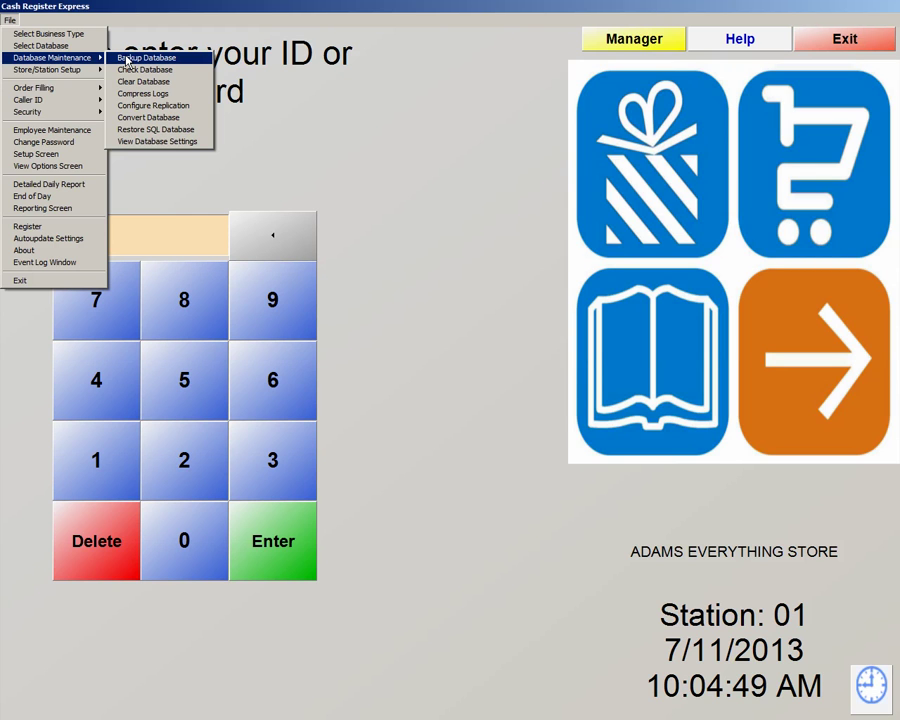
pyautogui.click(128, 59)
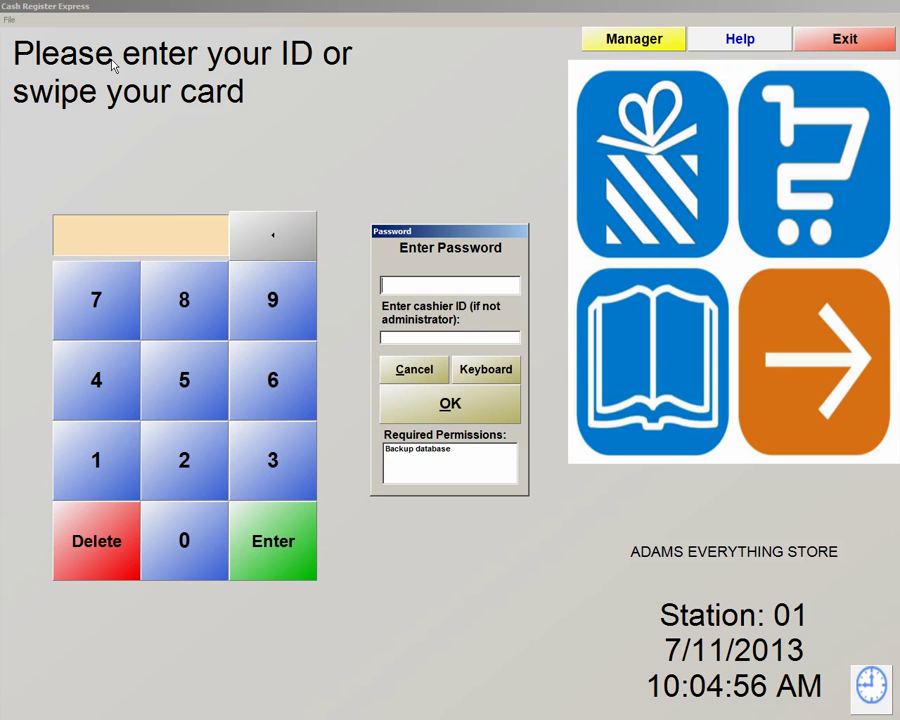
# Step: Authorize the backup with the password and cashier ID, confirming card transactions are settled
pyautogui.write('****')
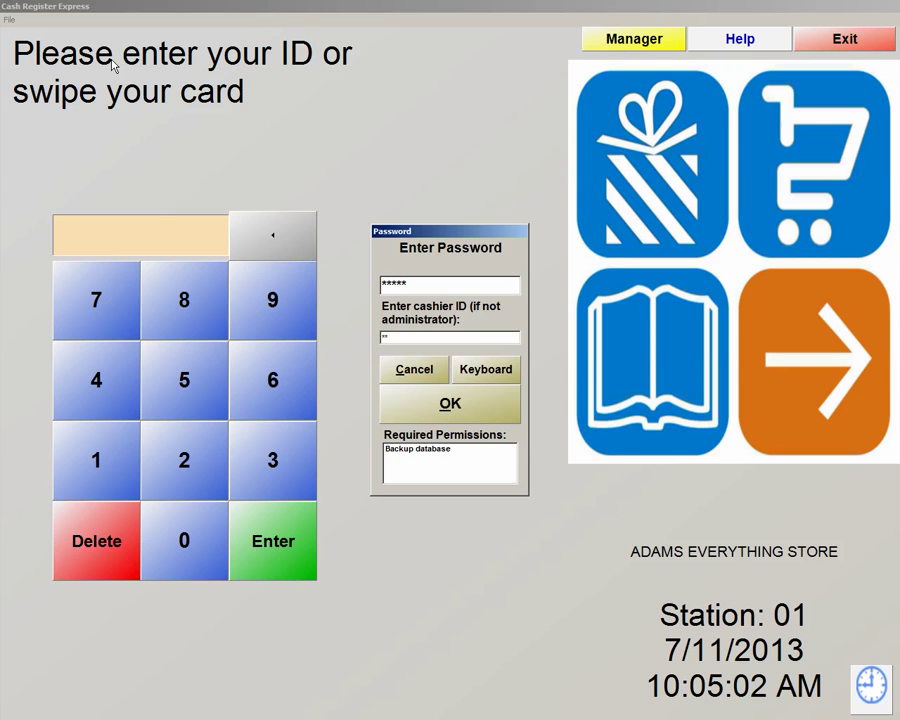
pyautogui.press('Return')
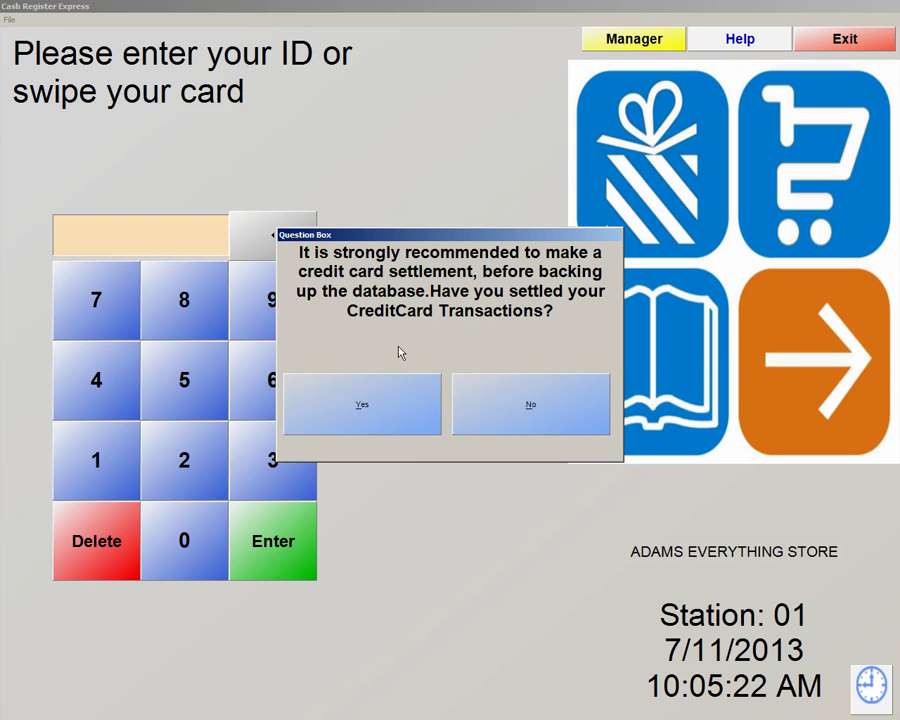
pyautogui.click(390, 417)
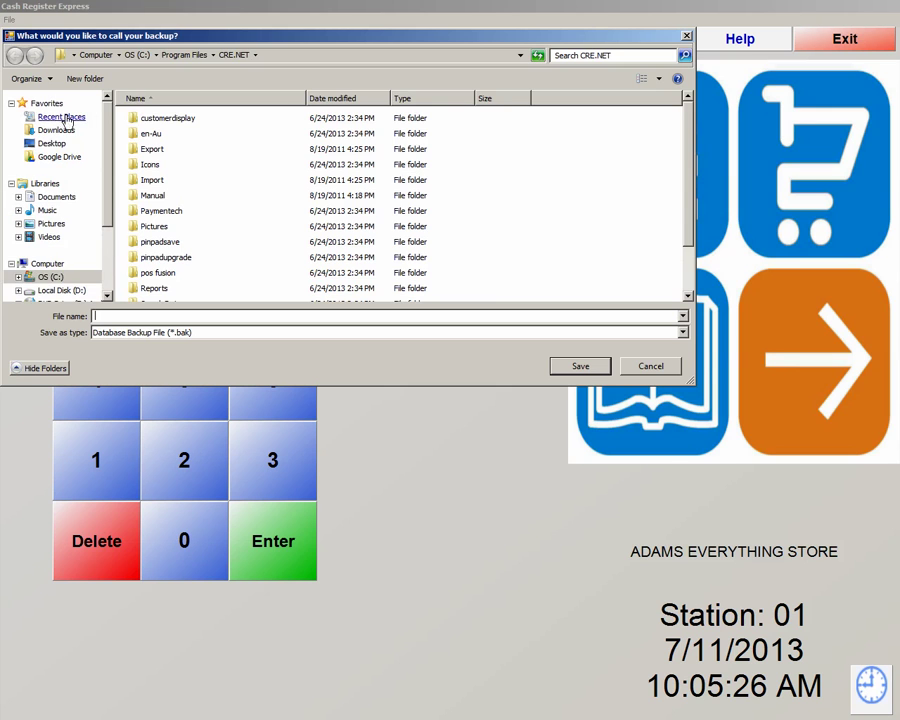
pyautogui.click(52, 143)
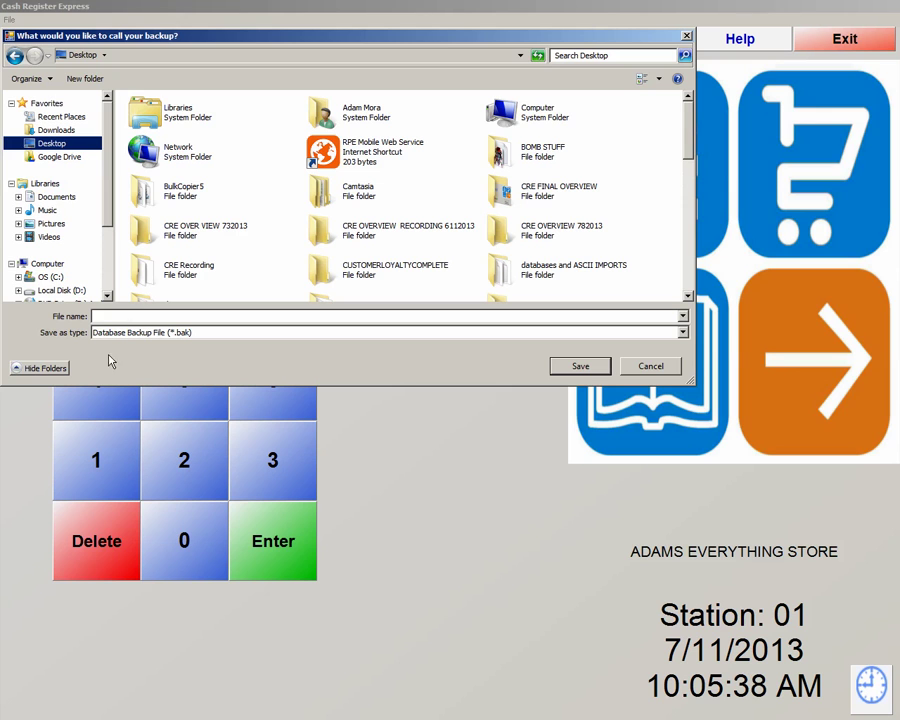
pyautogui.click(114, 315)
pyautogui.write('7112')
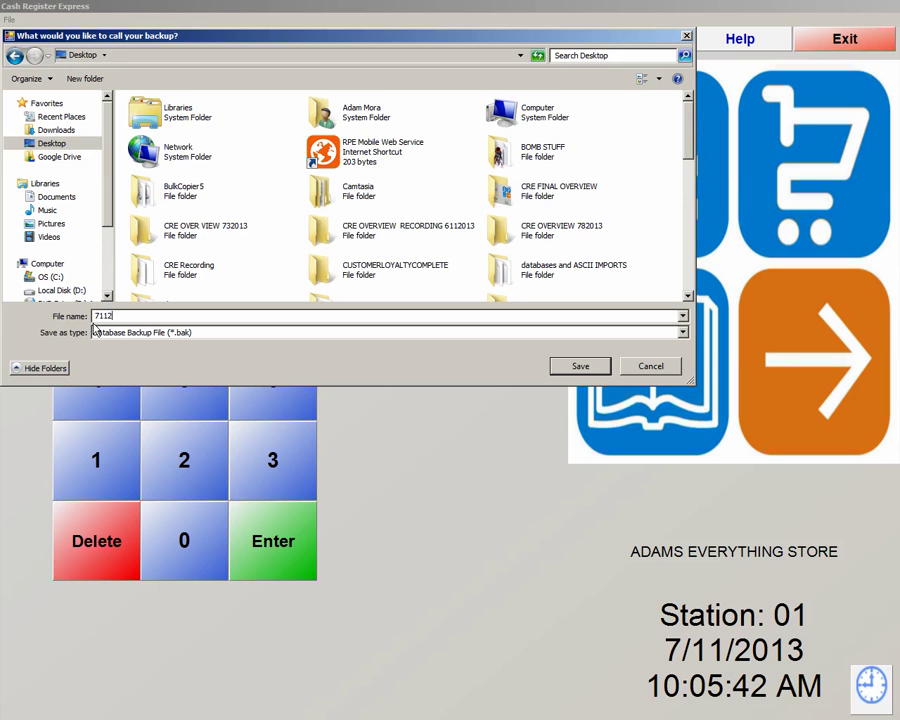
pyautogui.write('013')
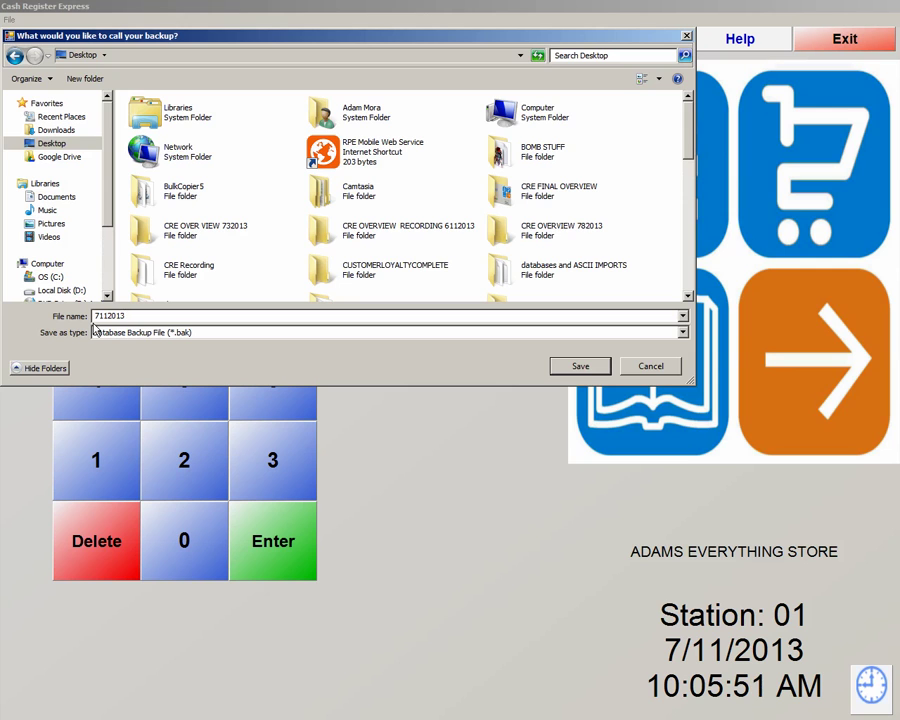
pyautogui.write('1005am')
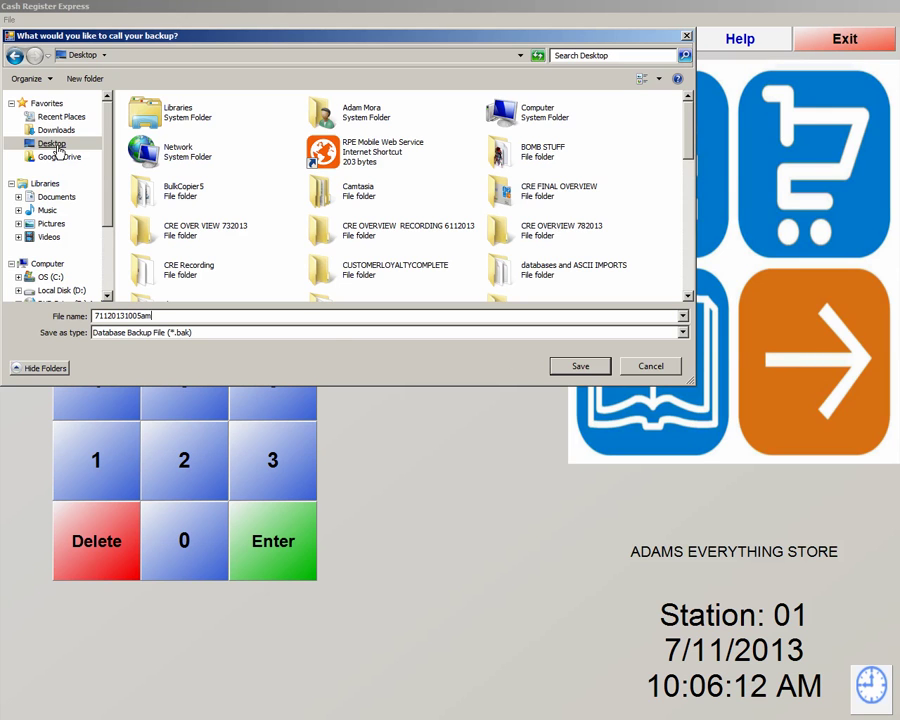
pyautogui.click(604, 368)
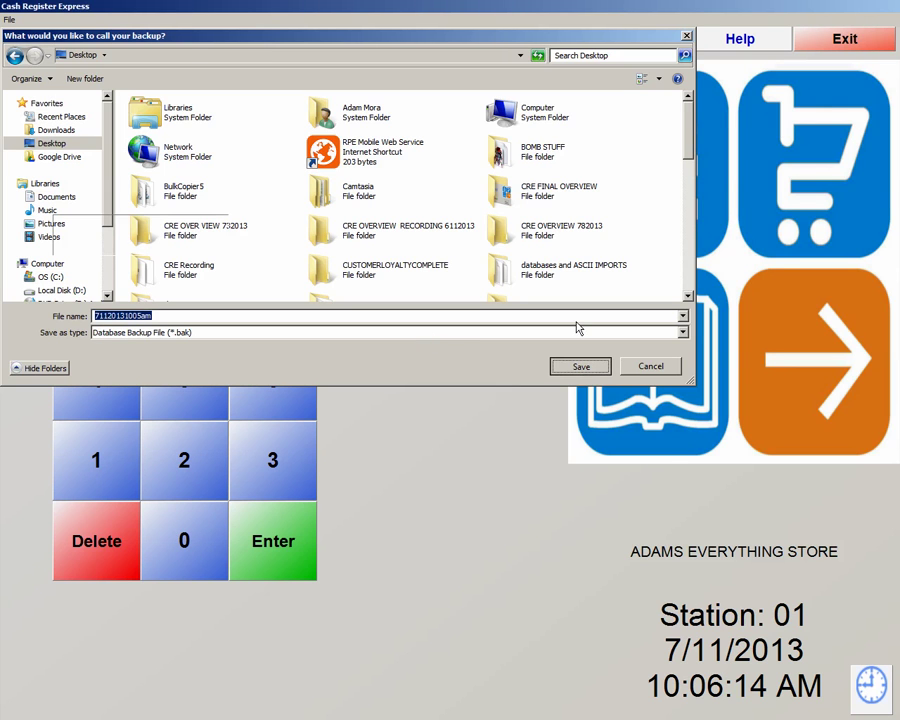